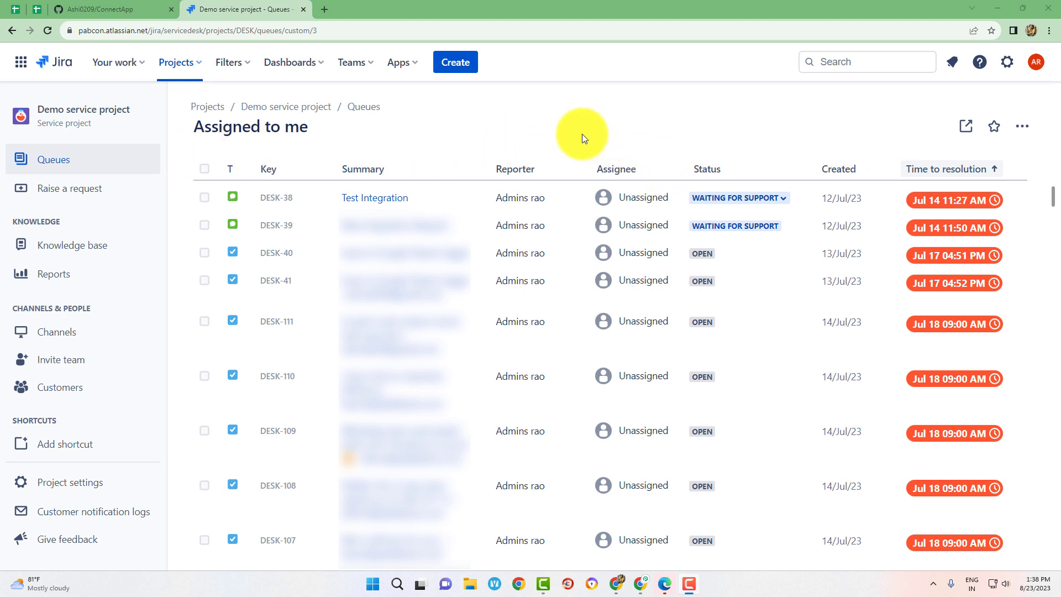
# Step: Open the Pabbly Connect website in a new browser tab, sign in and access the Pabbly Connect dashboard
pyautogui.click(127, 8)
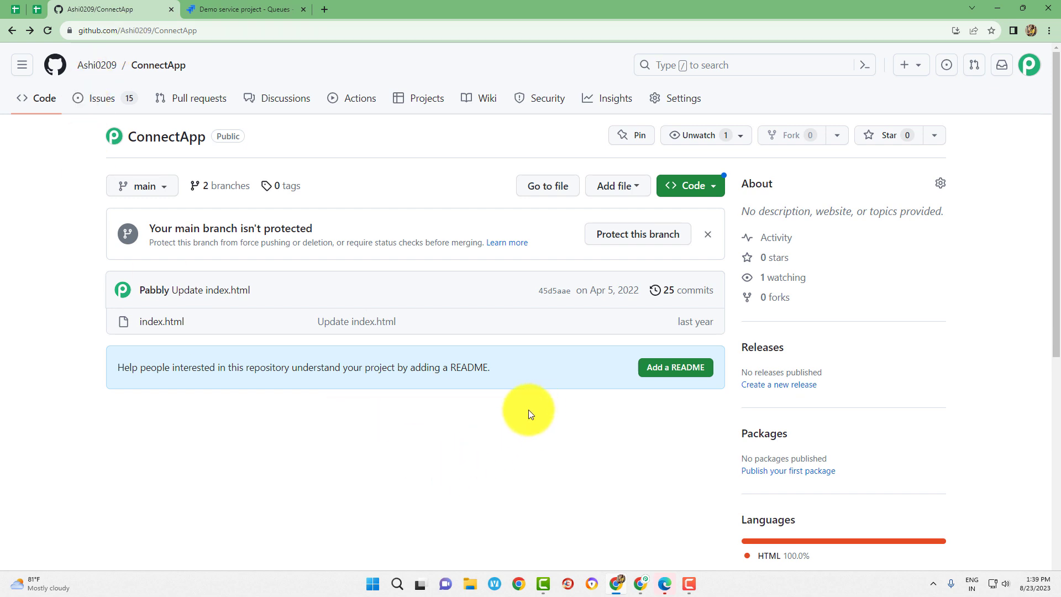
pyautogui.click(324, 10)
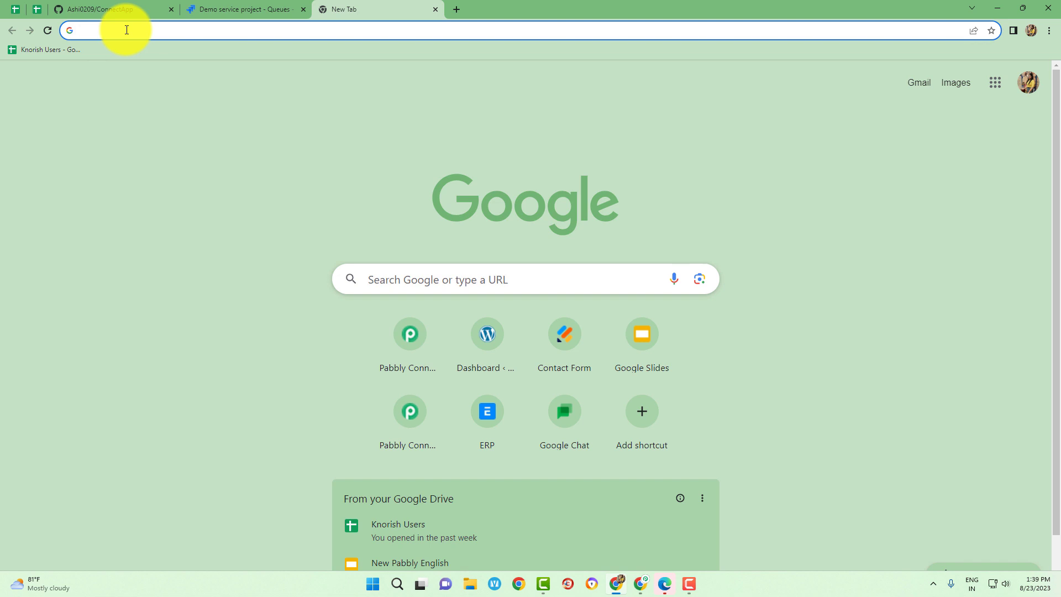
pyautogui.write('PA')
pyautogui.press('Return')
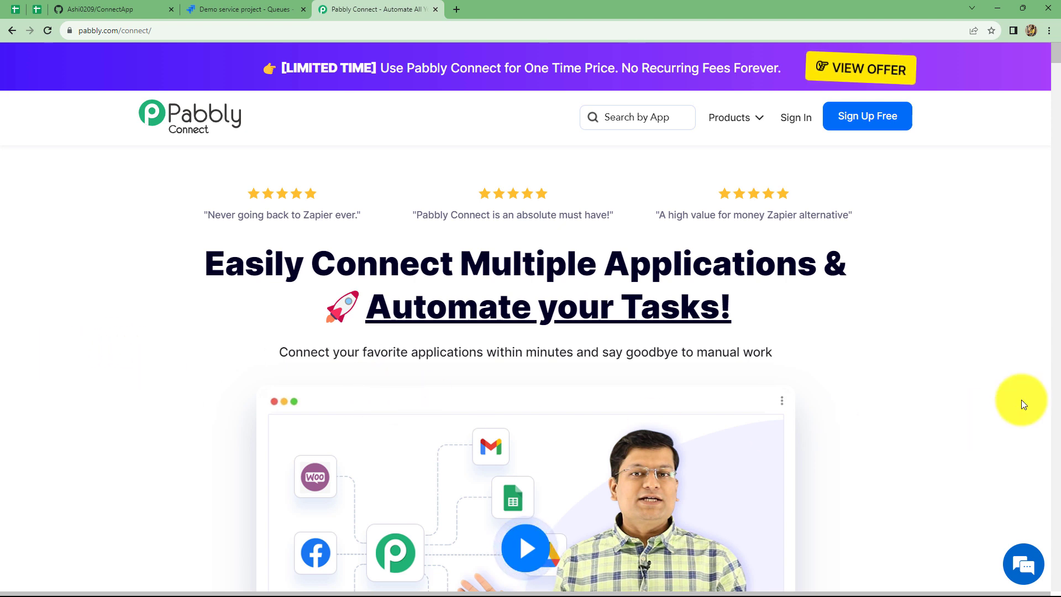
pyautogui.click(789, 118)
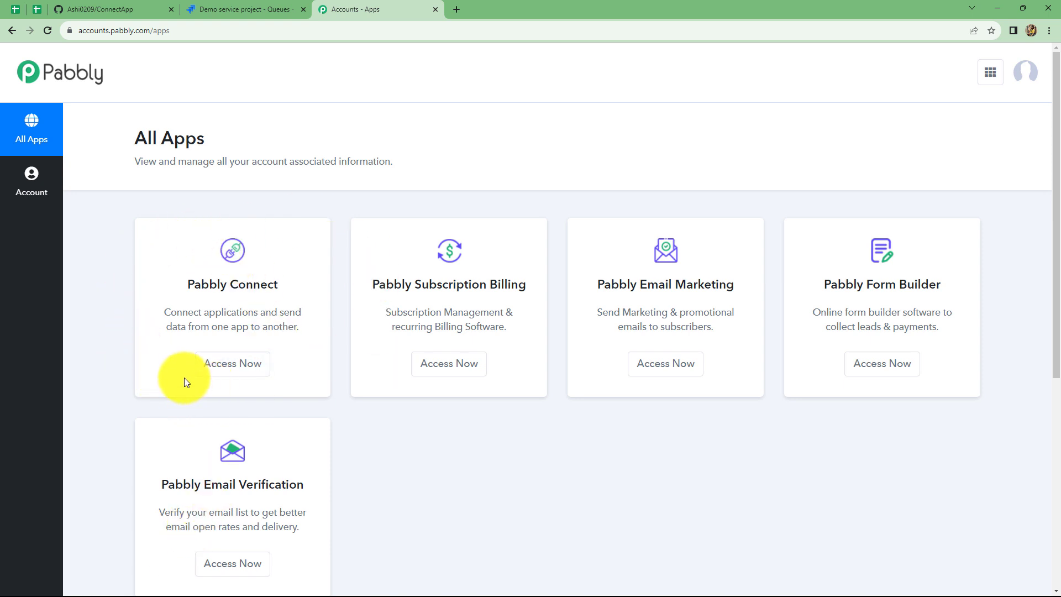
pyautogui.click(213, 363)
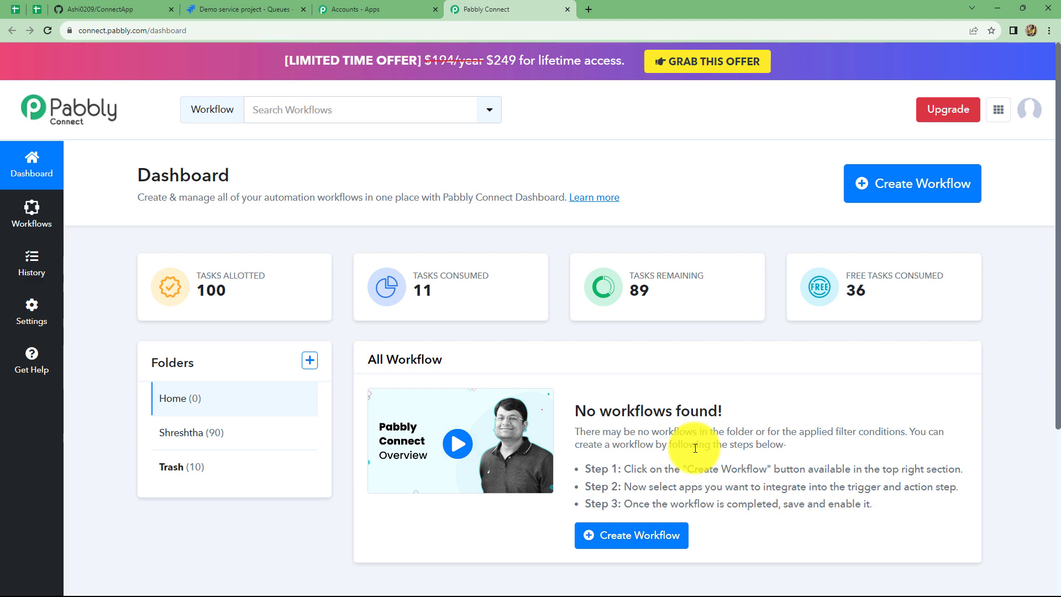
# Step: Create a new workflow named "Create GitHub Issues from JIRA Software"
pyautogui.click(886, 197)
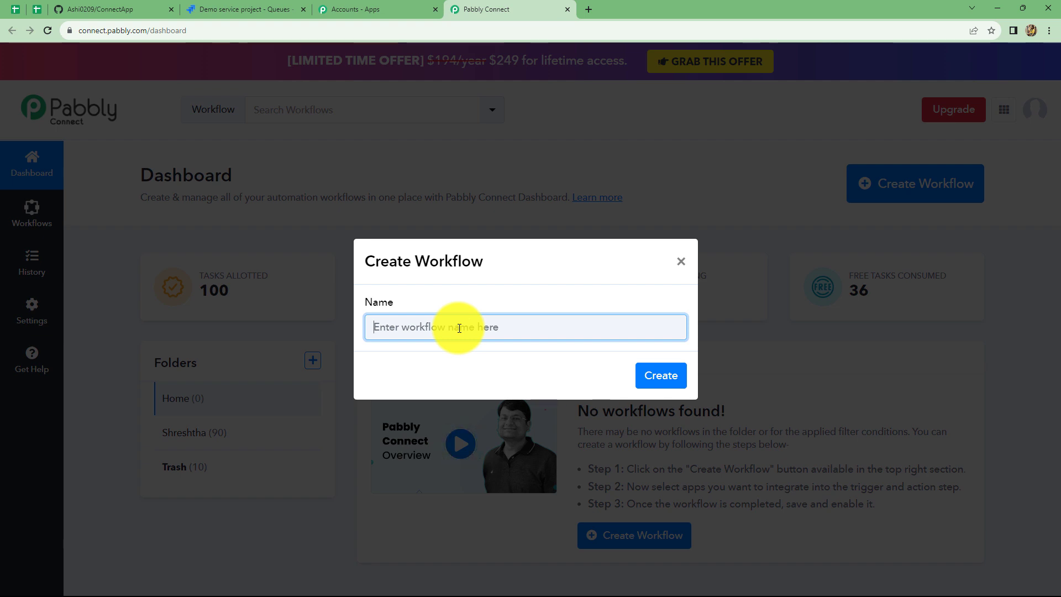
pyautogui.write('Create GitHub Issues from JIRA Software')
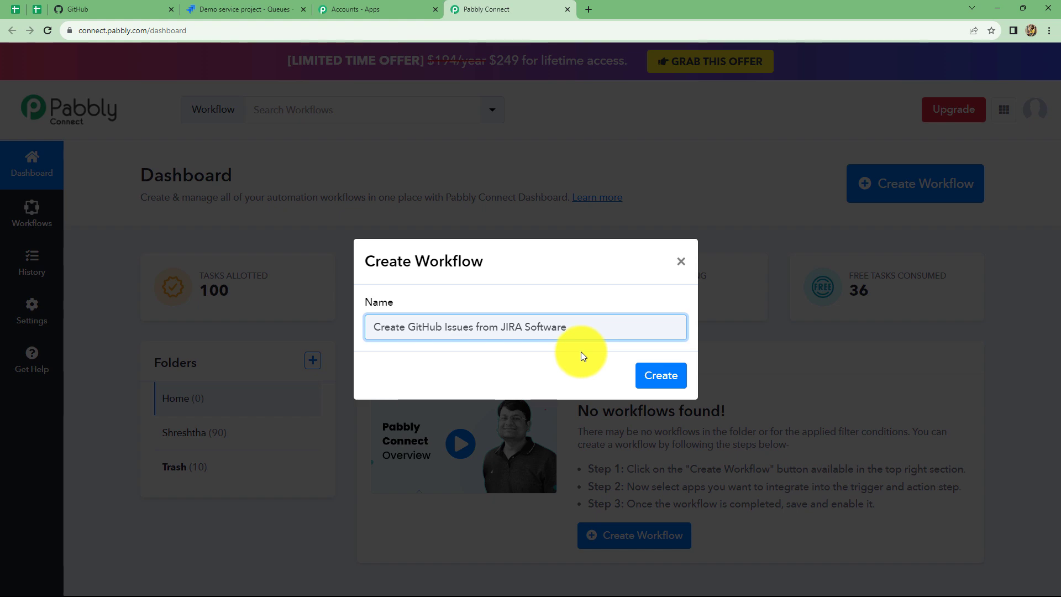
pyautogui.click(650, 383)
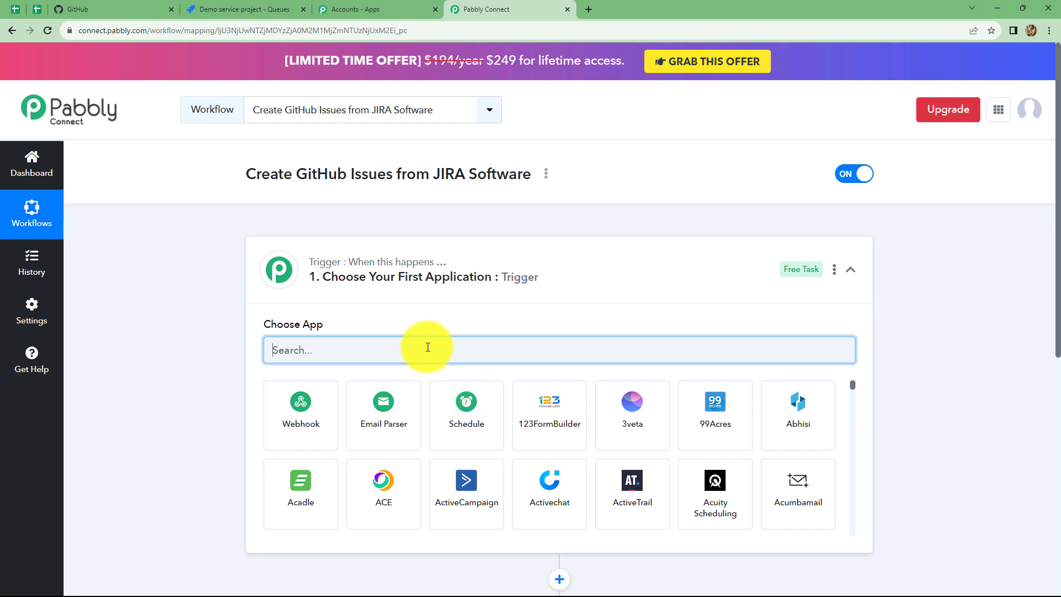
# Step: Set the workflow's trigger to Jira Software (Triggers) with the Configure Webhooks event
pyautogui.scroll(-4, 427, 346)
pyautogui.scroll(2, 426, 347)
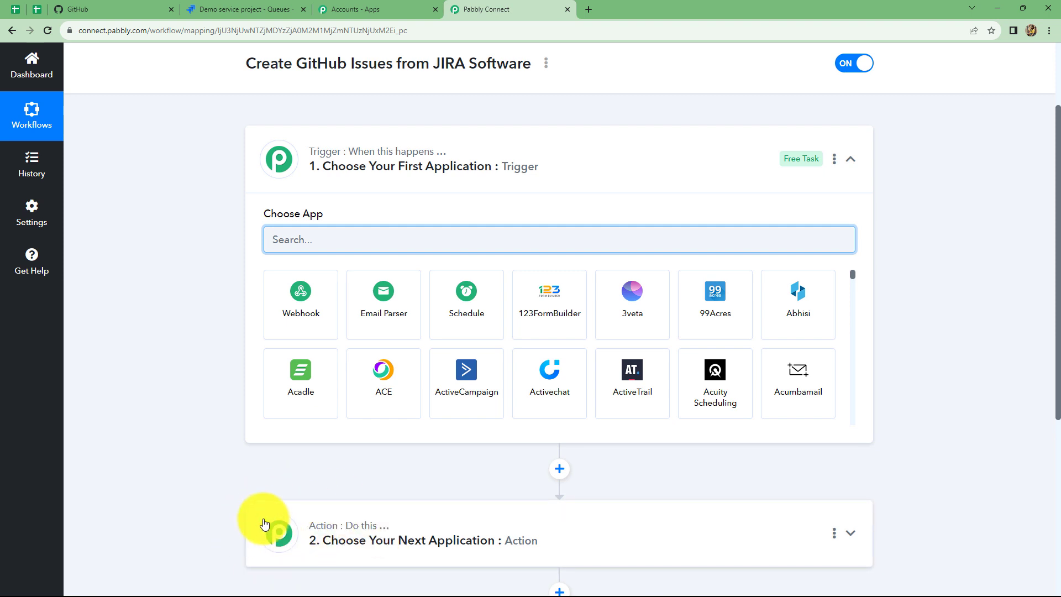
pyautogui.click(295, 244)
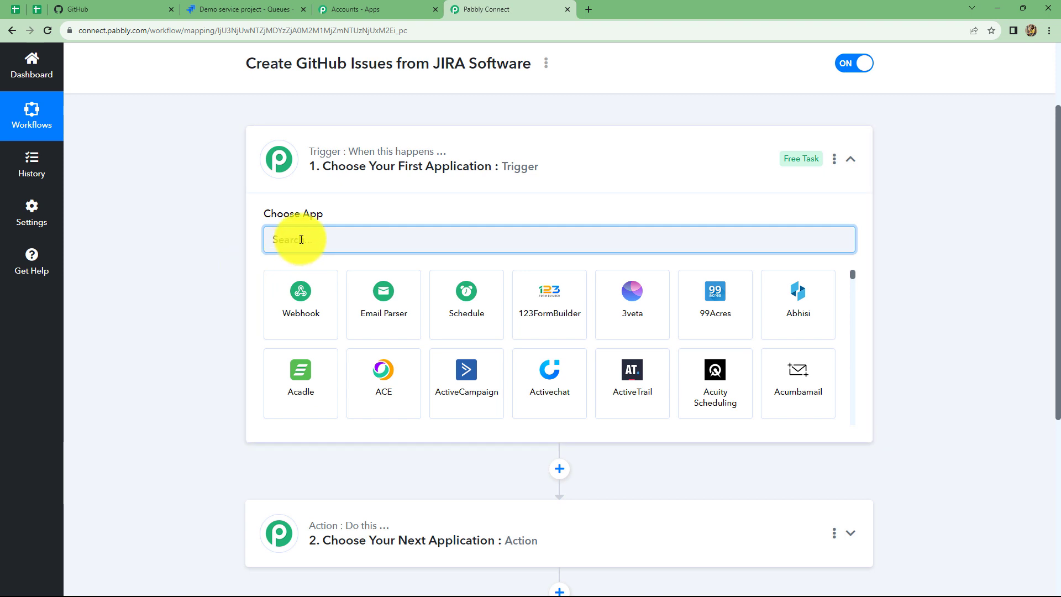
pyautogui.write('JIR')
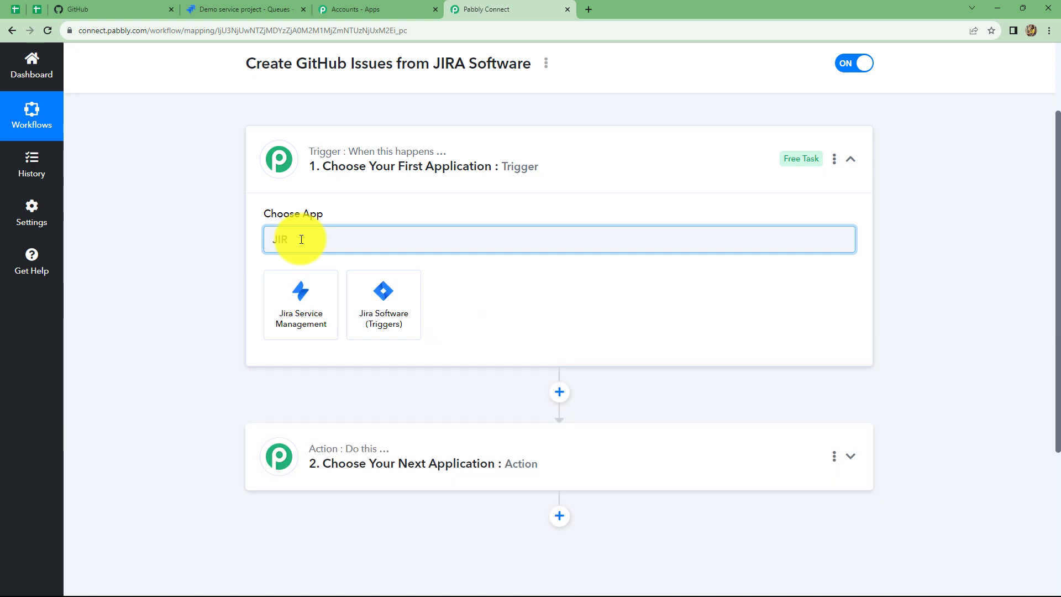
pyautogui.click(384, 316)
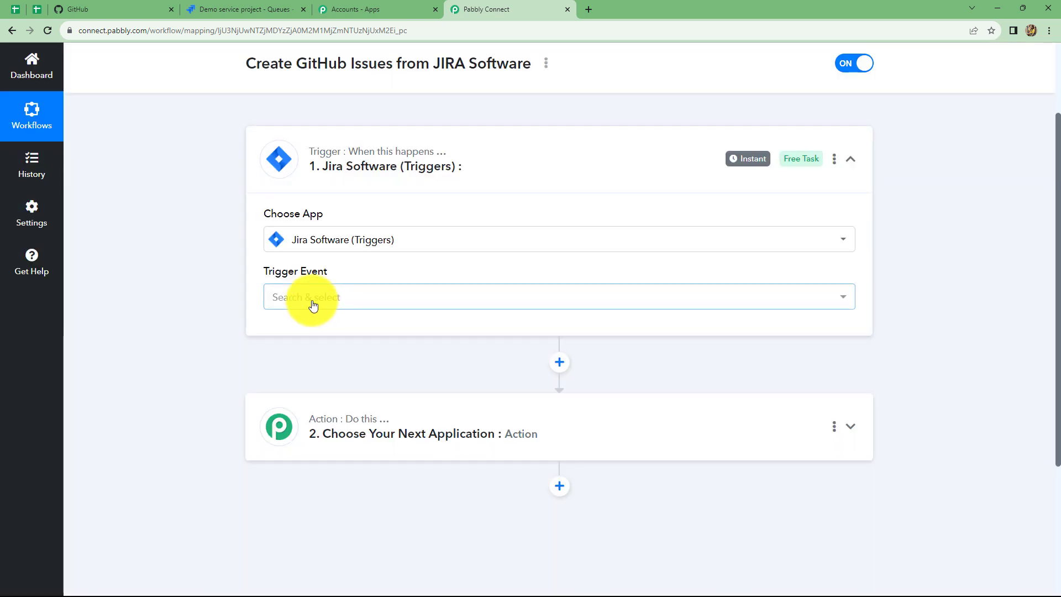
pyautogui.click(313, 299)
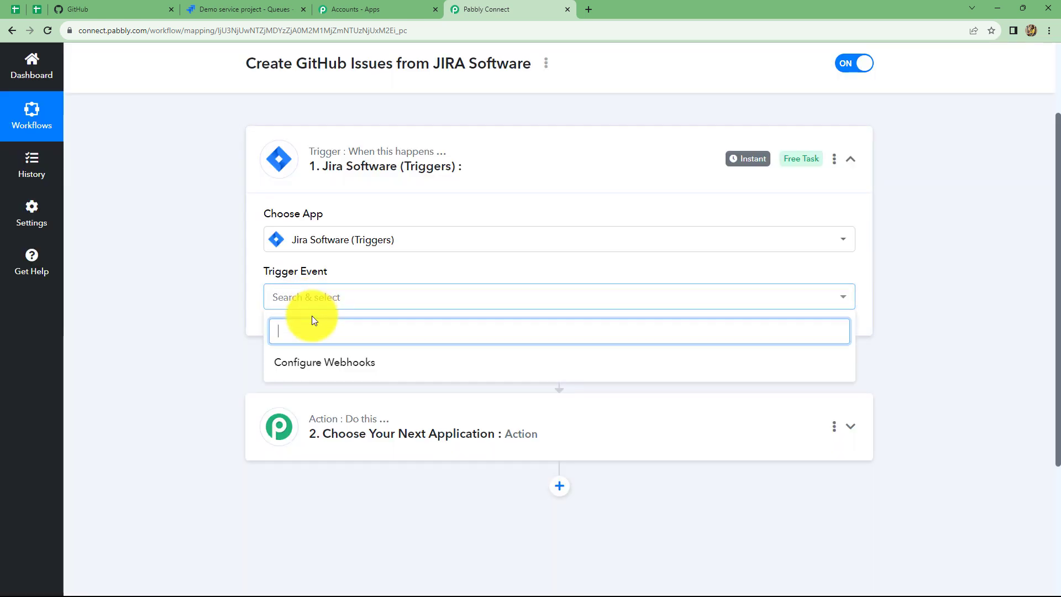
pyautogui.click(362, 367)
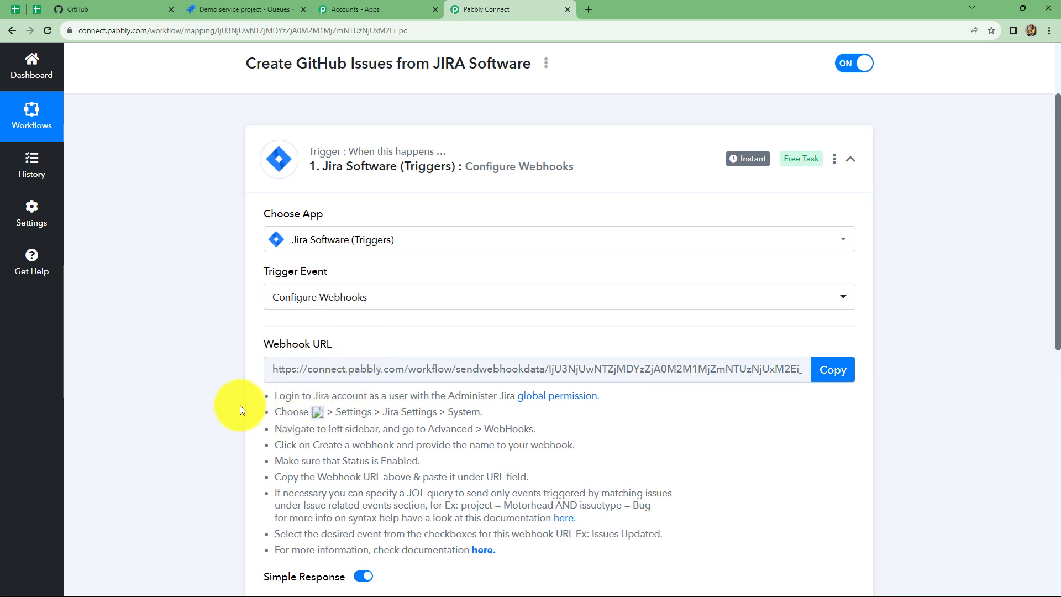
# Step: Copy the Jira trigger's webhook URL and switch to the Jira project
pyautogui.scroll(-2, 240, 410)
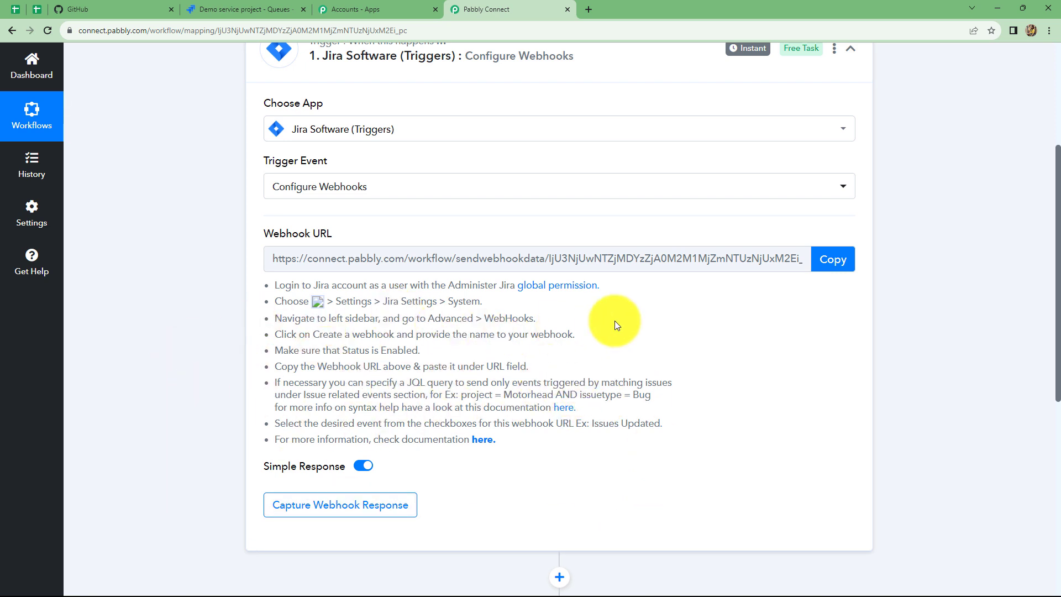
pyautogui.click(829, 263)
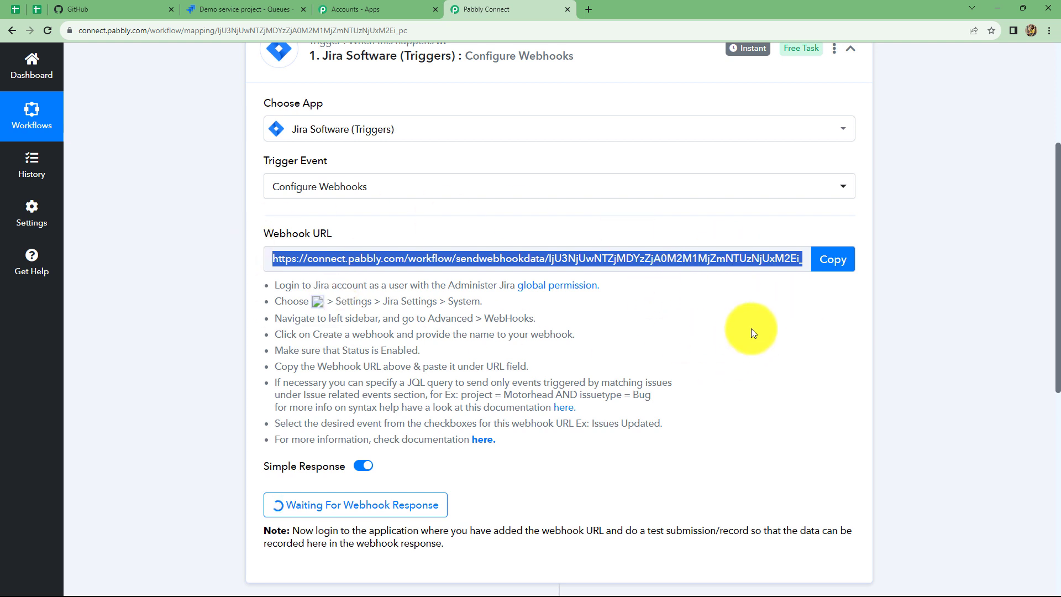
pyautogui.click(258, 4)
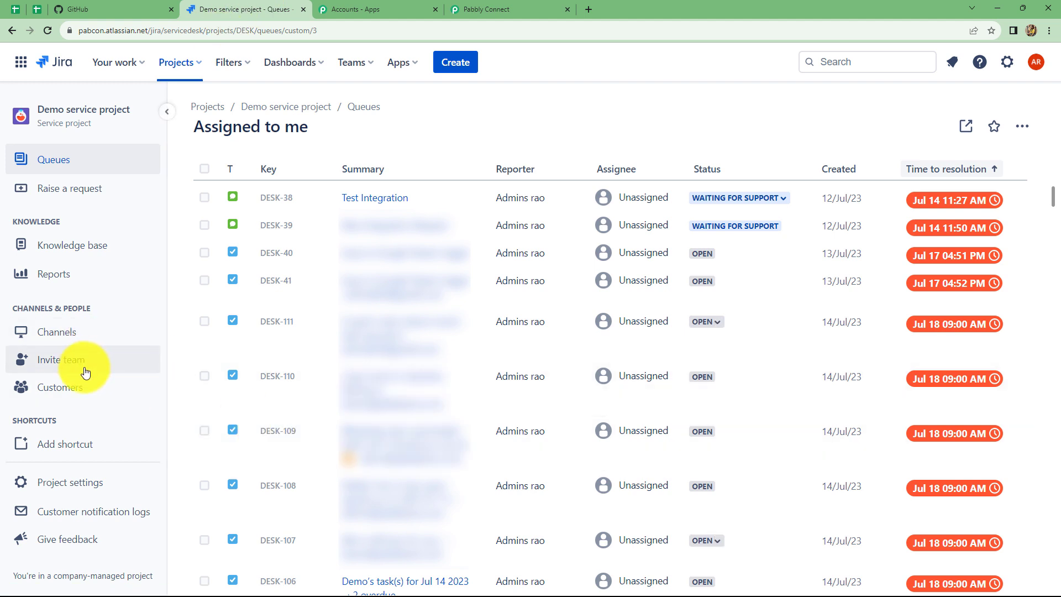
# Step: Go to the WebHooks page in Jira's system settings and start creating a new webhook
pyautogui.click(1008, 65)
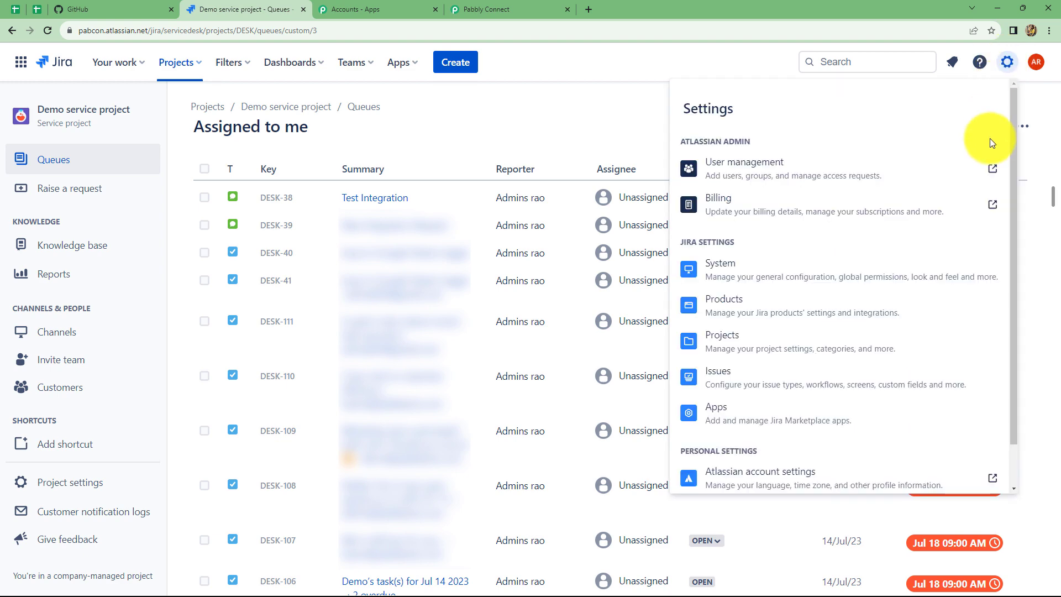
pyautogui.click(738, 277)
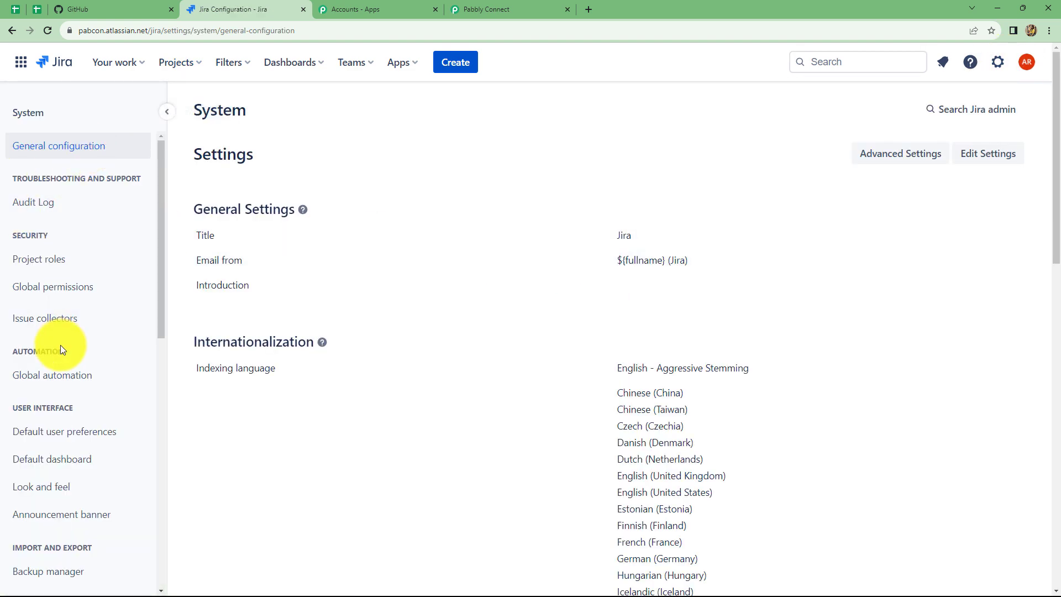
pyautogui.scroll(-7, 61, 345)
pyautogui.scroll(-4, 61, 345)
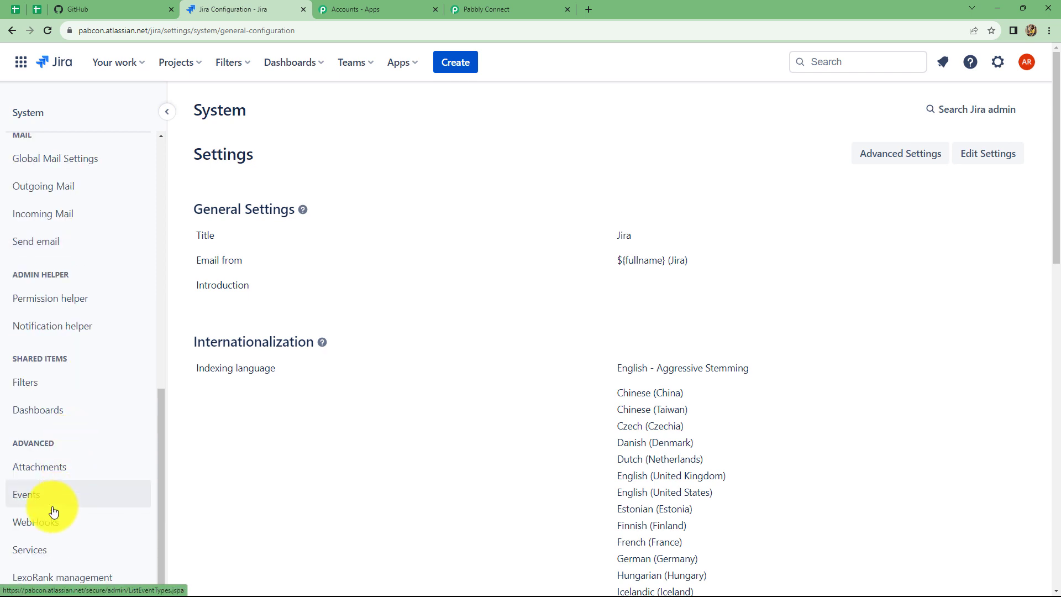
pyautogui.click(35, 522)
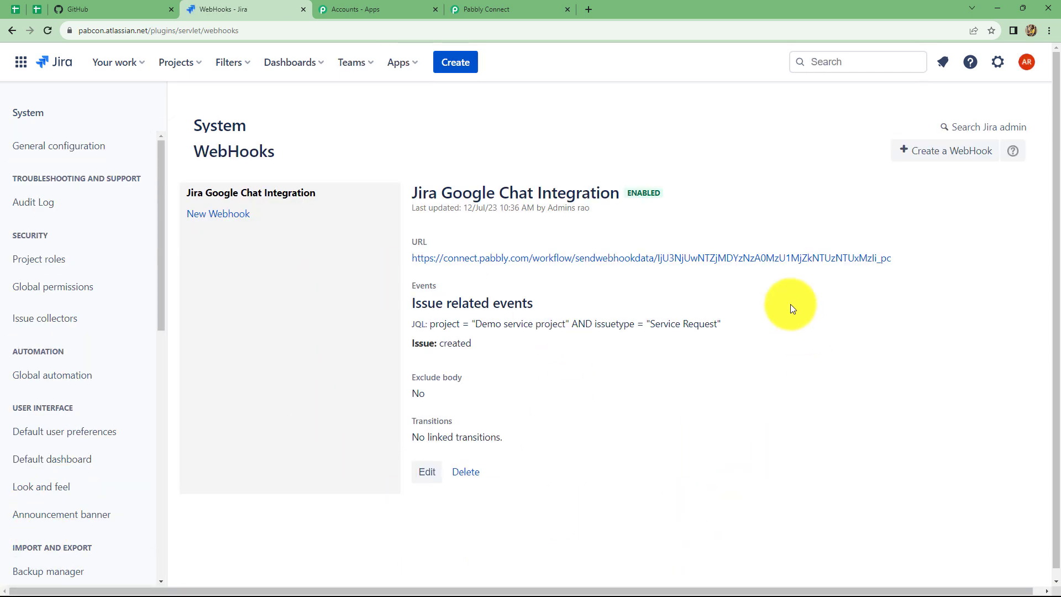
pyautogui.click(939, 153)
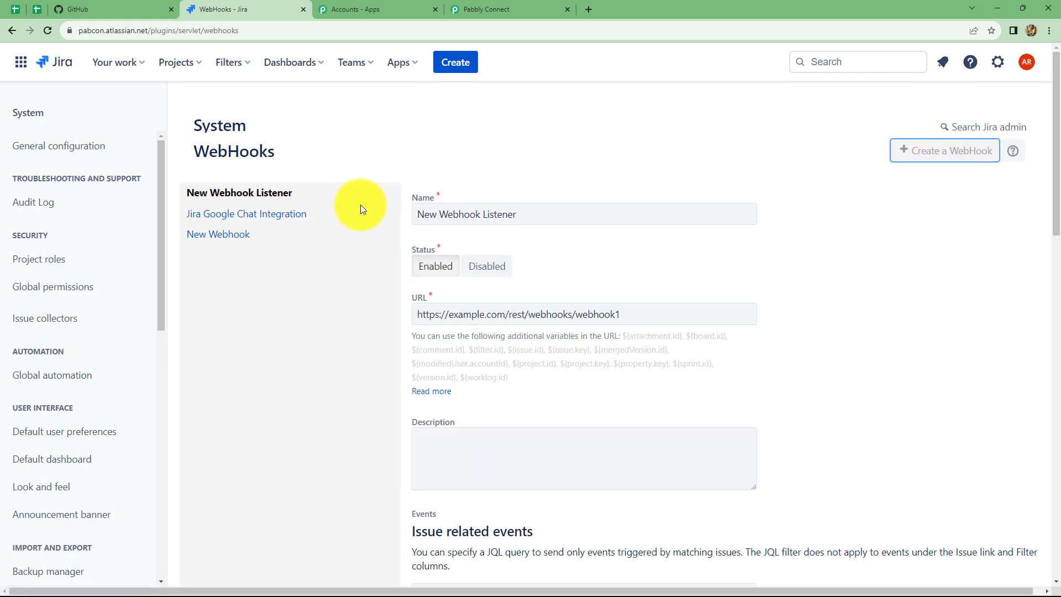
# Step: Name the webhook "New Webhook for GitHub", set its status to Enabled and replace the sample URL with the copied webhook URL
pyautogui.click(535, 215)
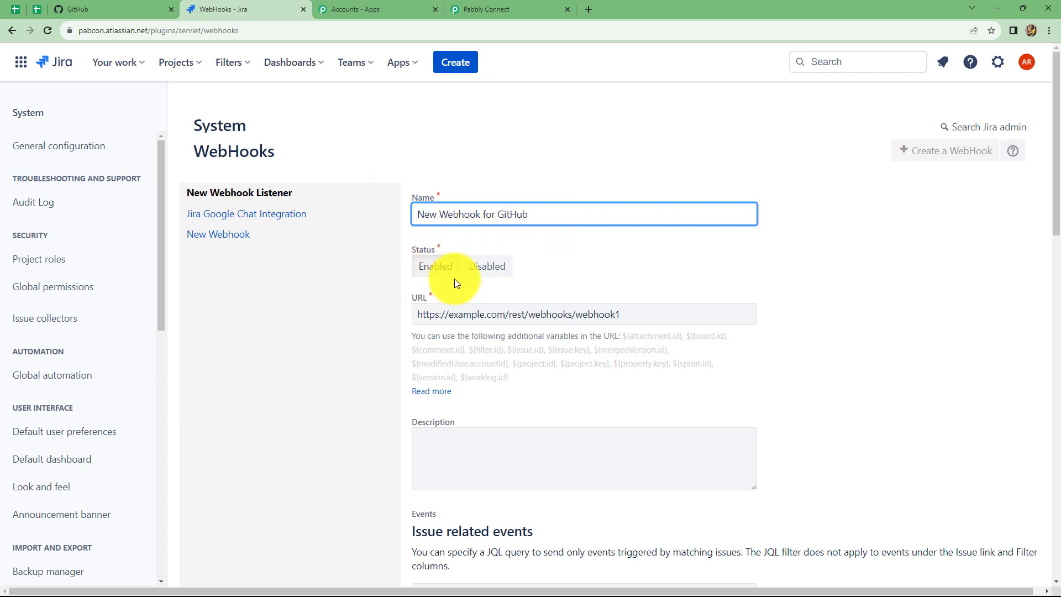
pyautogui.click(435, 267)
pyautogui.click(637, 316)
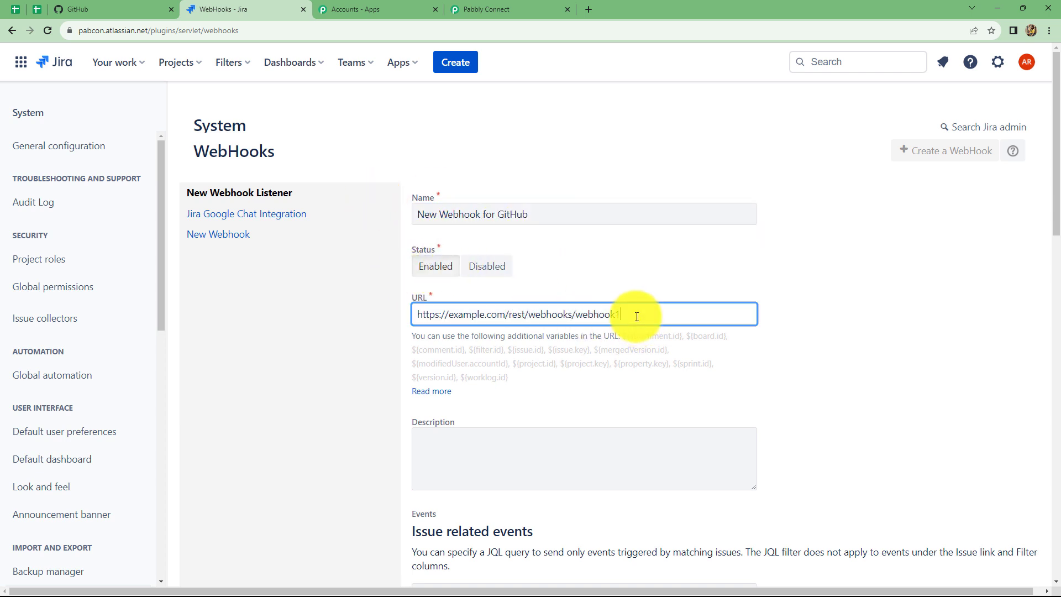
pyautogui.hotkey('ctrl', 'a')
pyautogui.press('BackSpace')
pyautogui.hotkey('ctrl', 'v')
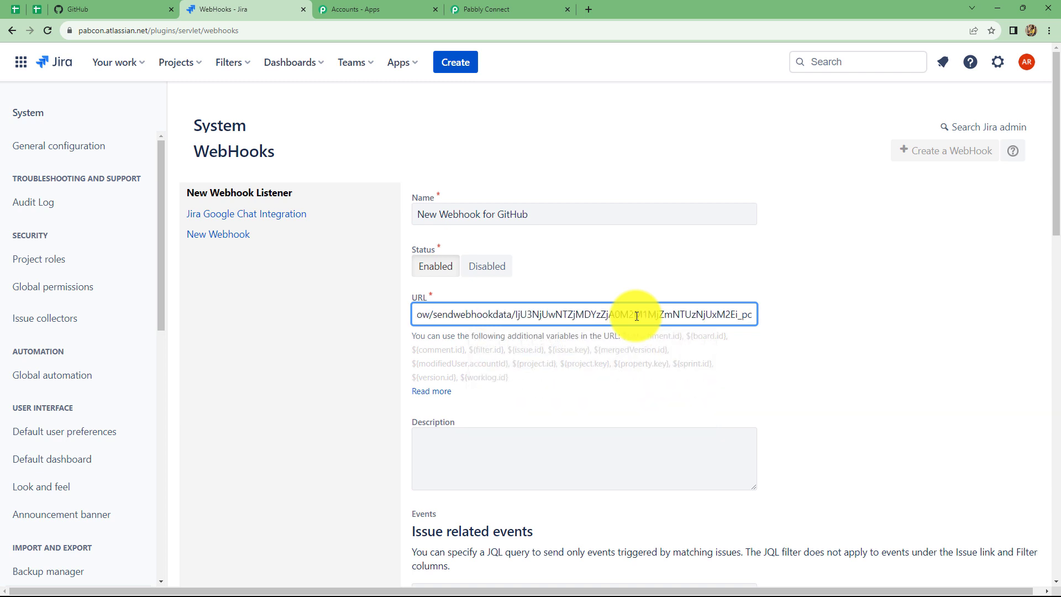
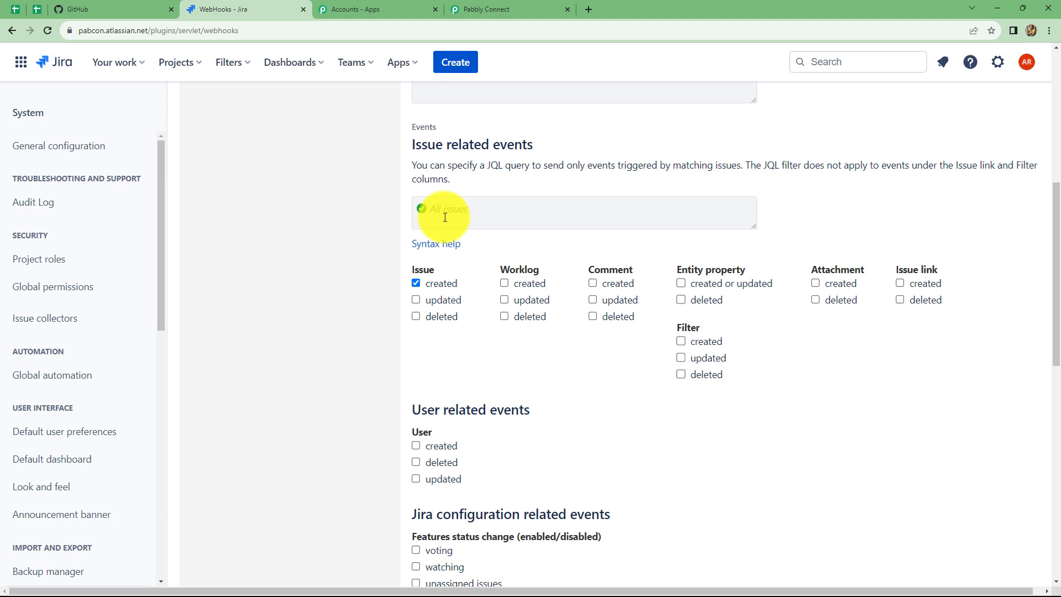
# Step: Copy the sample query "project = Motorhead AND issuetype = Bug" from Pabbly Connect's instructions into the Jira webhook's issue-related JQL filter
pyautogui.click(483, 214)
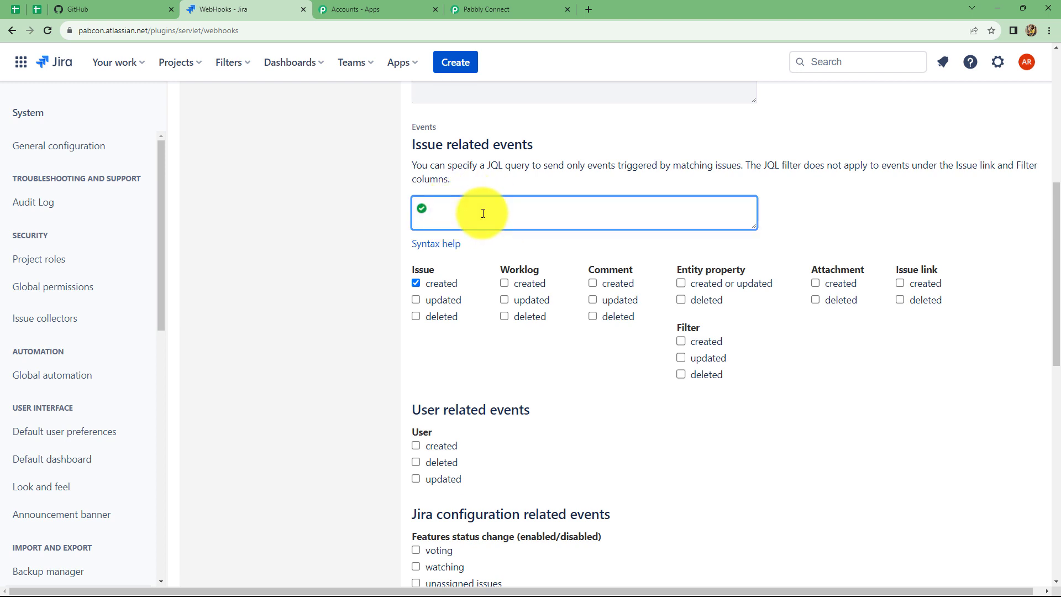
pyautogui.click(176, 62)
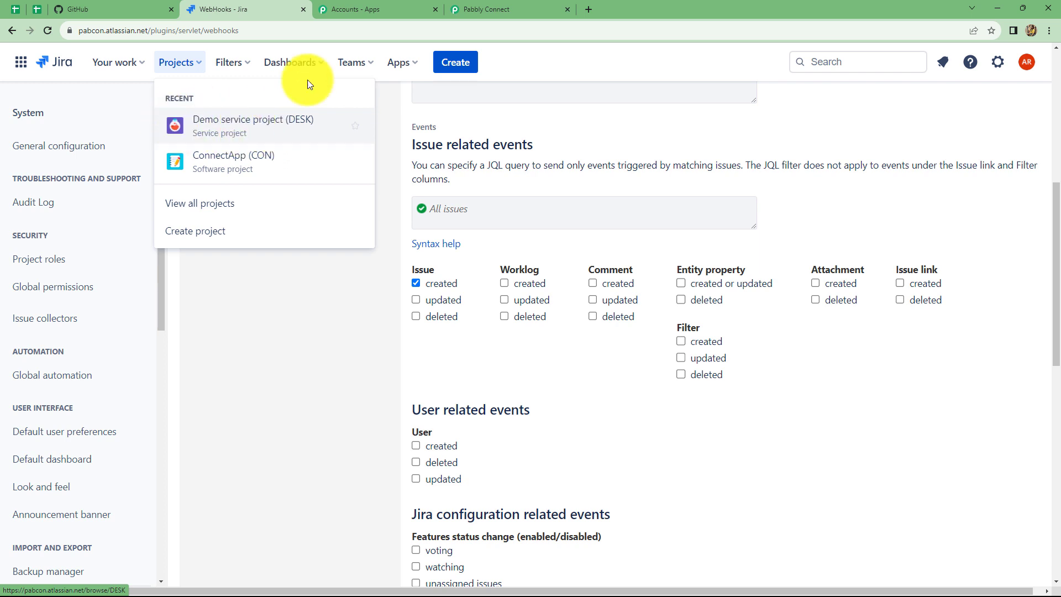
pyautogui.click(482, 5)
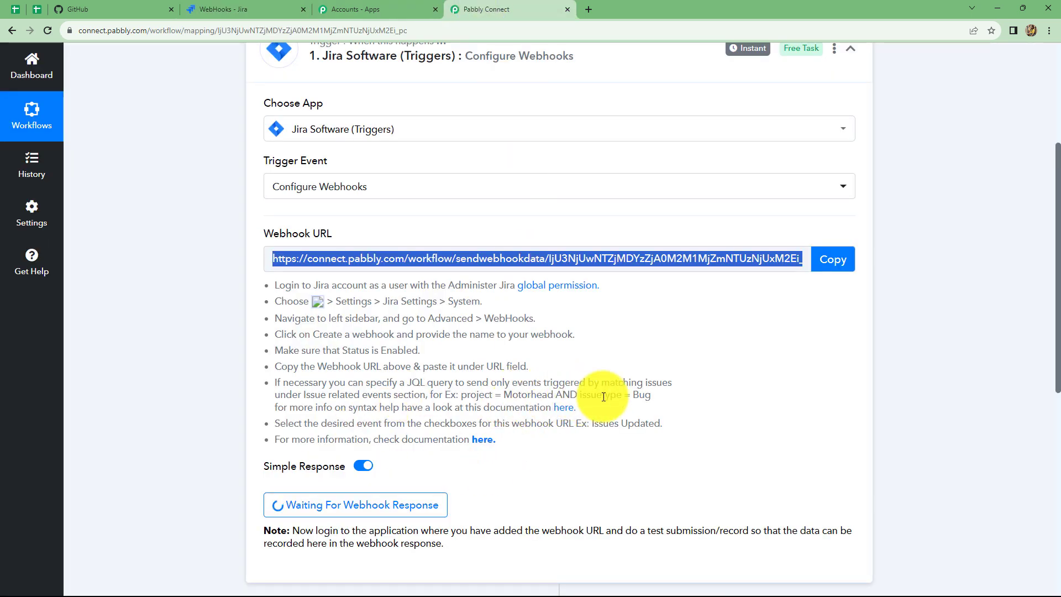
pyautogui.moveTo(651, 394); pyautogui.dragTo(461, 396)
pyautogui.hotkey('ctrl', 'c')
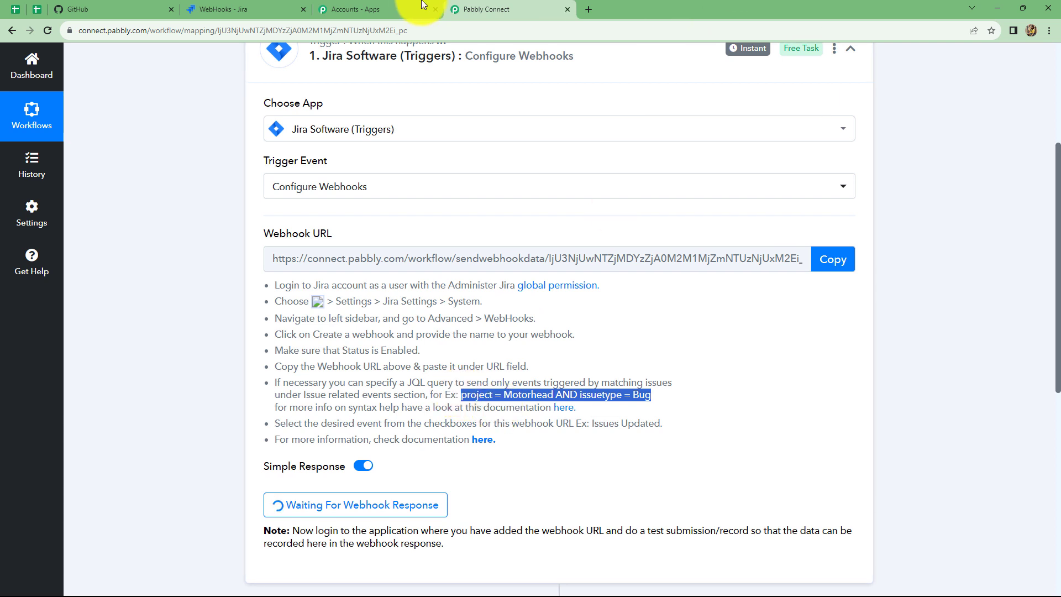
pyautogui.click(204, 4)
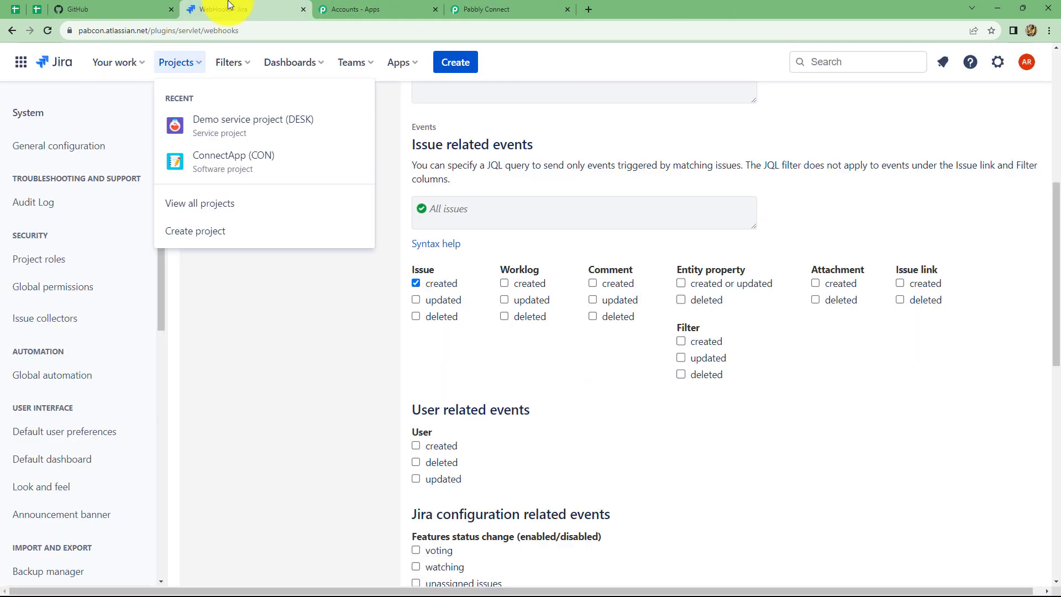
pyautogui.click(498, 213)
pyautogui.hotkey('ctrl', 'v')
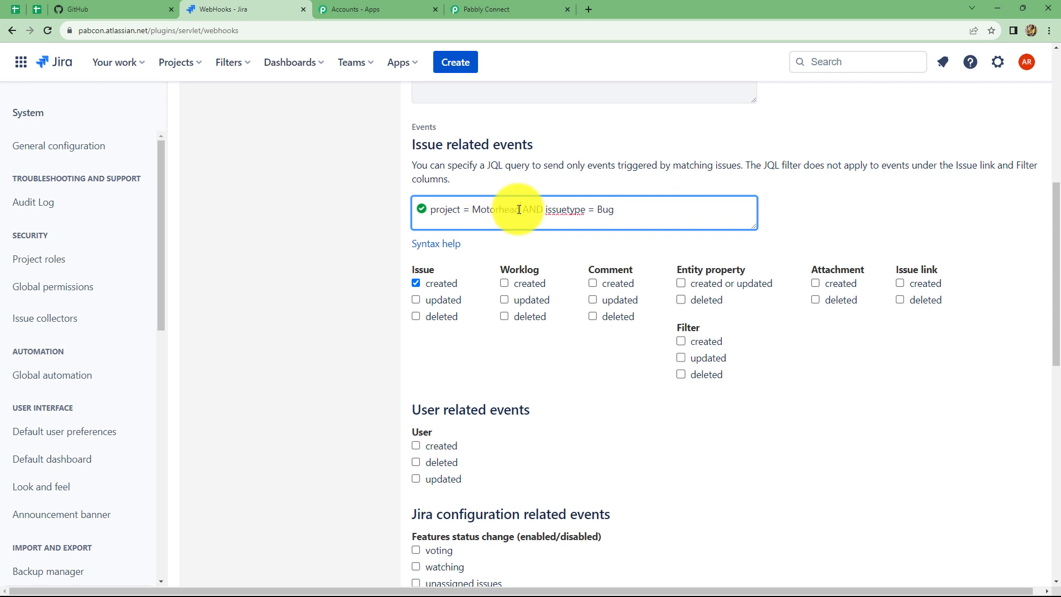
# Step: Replace the project name Motorhead in the webhook's issue-related JQL filter with "Demo service project", enclosed in double quotes
pyautogui.press('BackSpace')
pyautogui.press('BackSpace')
pyautogui.press('BackSpace')
pyautogui.press('BackSpace')
pyautogui.press('BackSpace')
pyautogui.press('BackSpace')
pyautogui.press('BackSpace')
pyautogui.press('BackSpace')
pyautogui.press('BackSpace')
pyautogui.click(191, 63)
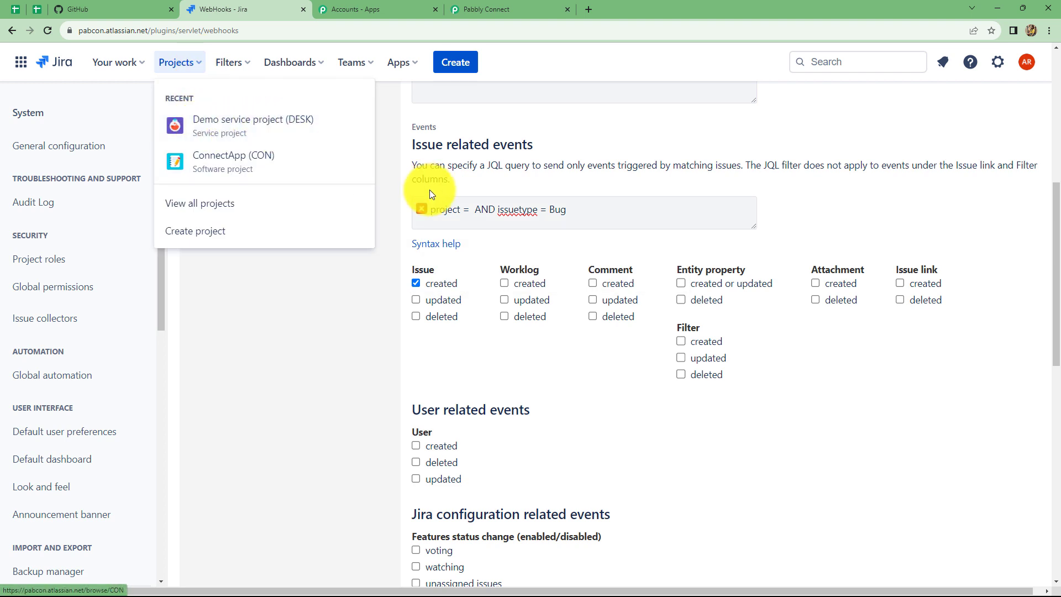
pyautogui.click(476, 224)
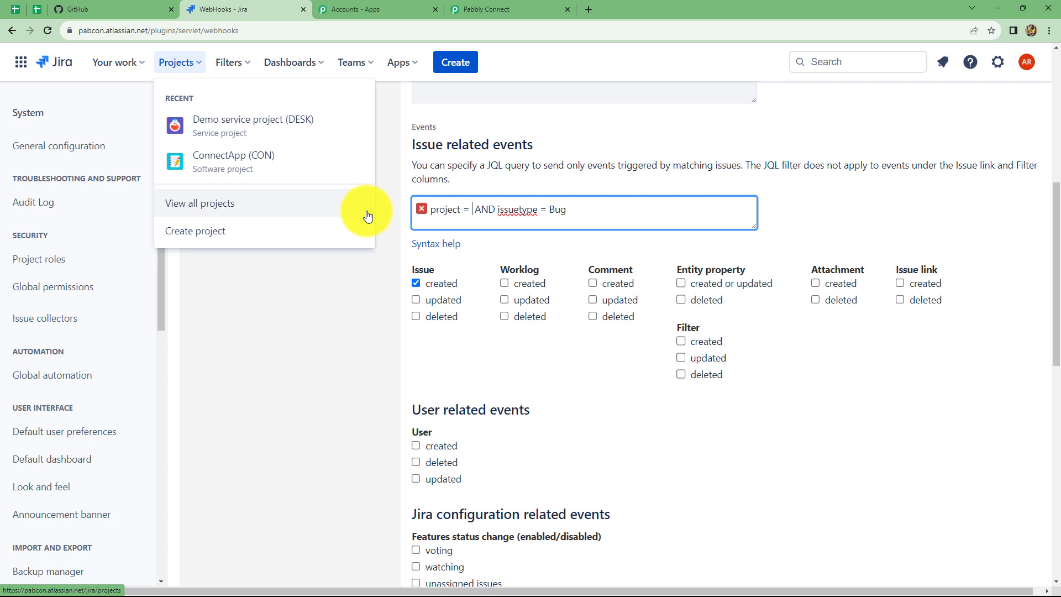
pyautogui.write('Demo ')
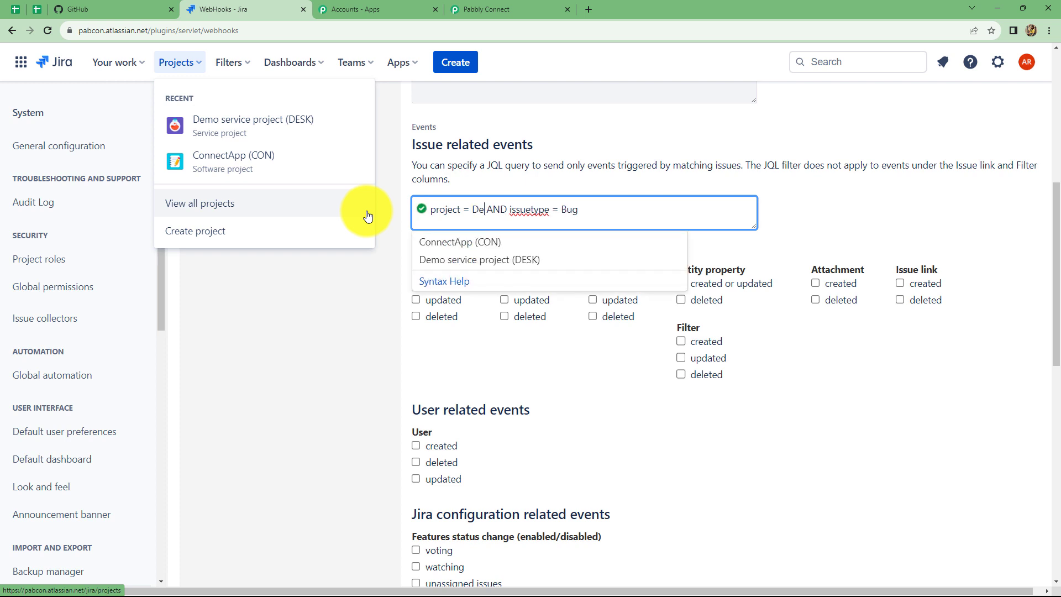
pyautogui.write('service project')
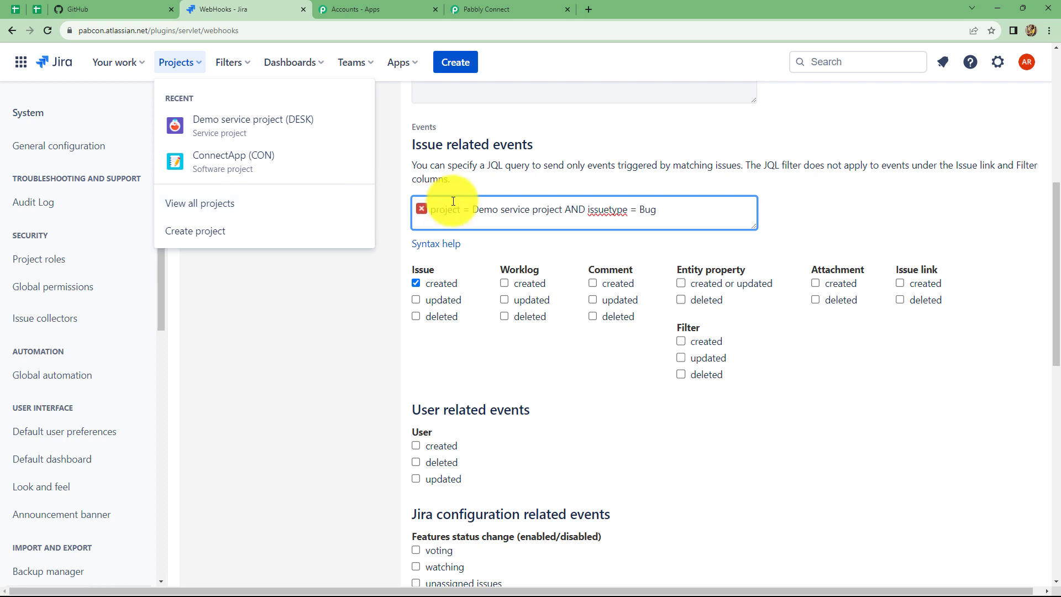
pyautogui.write('"')
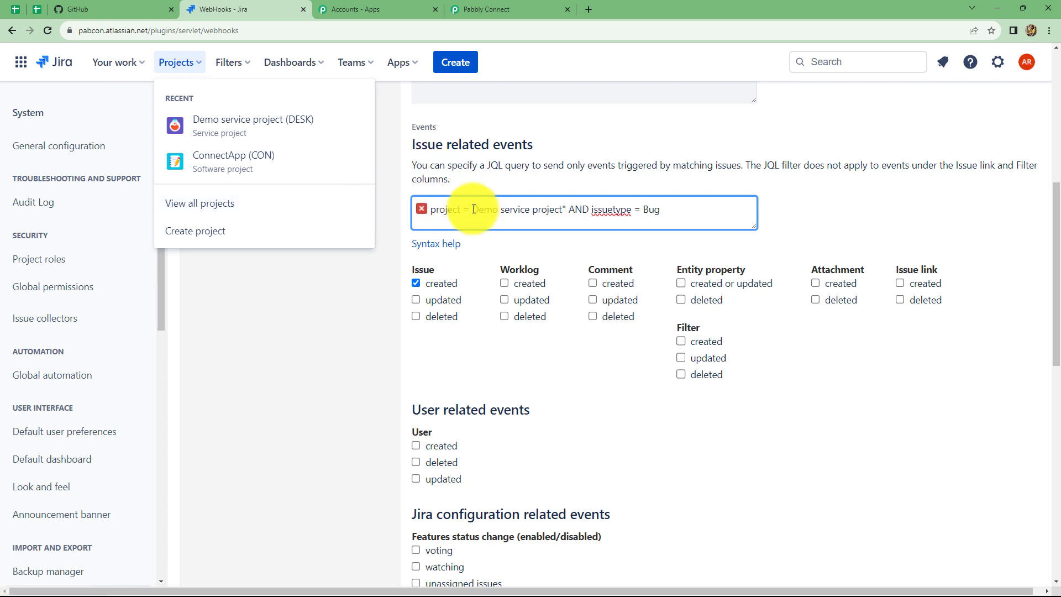
pyautogui.click(473, 209)
pyautogui.write('"')
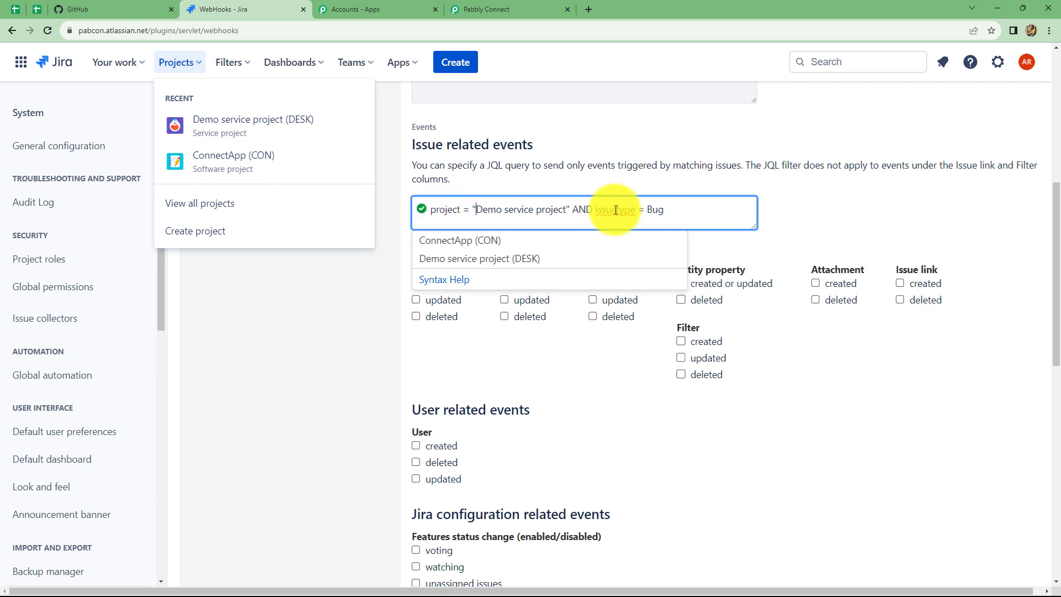
pyautogui.click(475, 216)
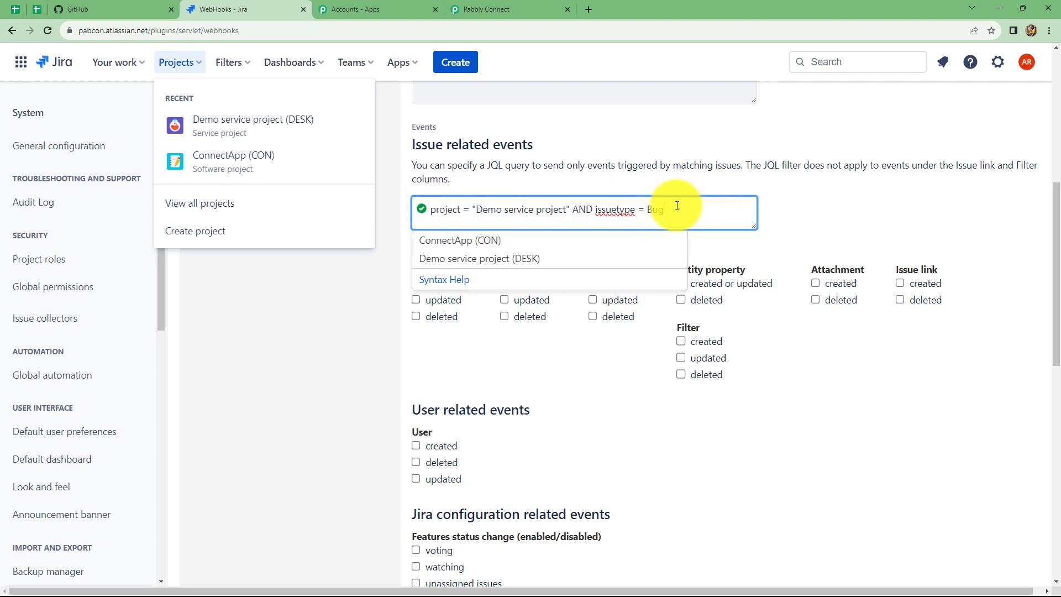
pyautogui.click(652, 229)
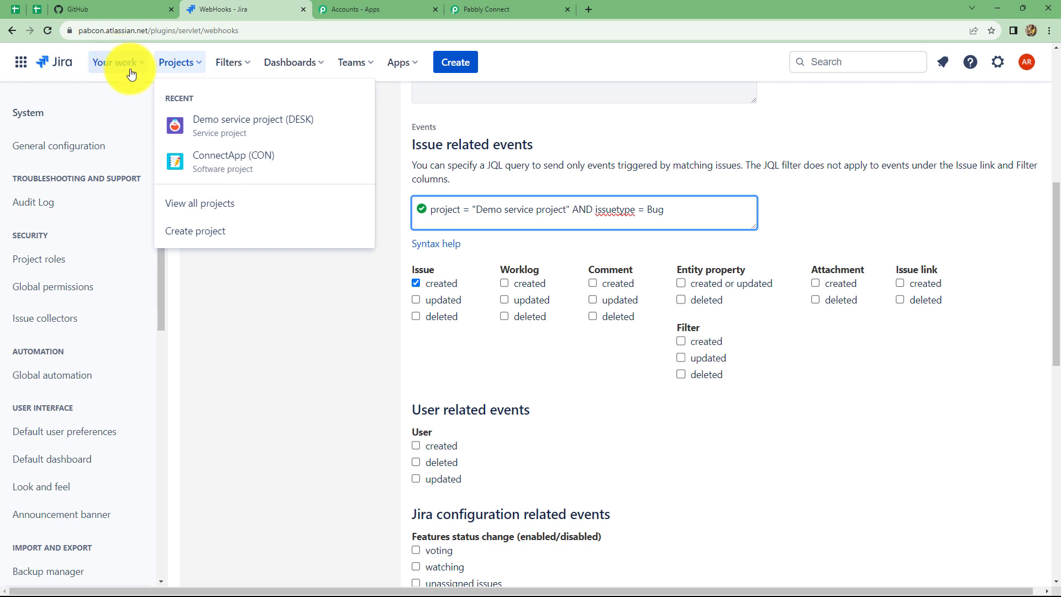
# Step: Open Demo service project in a separate browser tab and check the available issue types in its new-issue form, keeping Service Request
pyautogui.rightClick(231, 134)
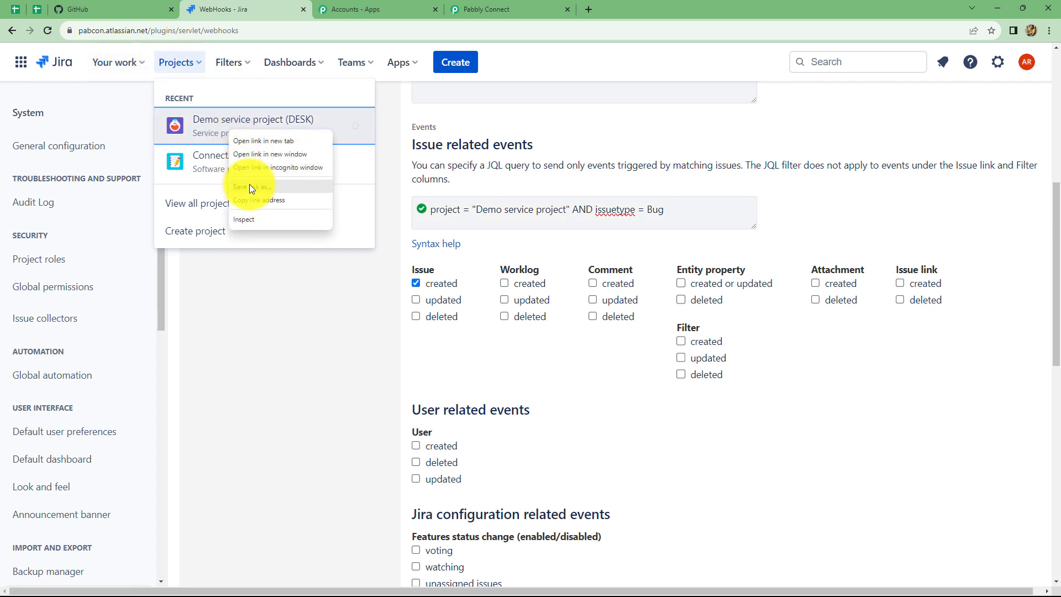
pyautogui.click(251, 141)
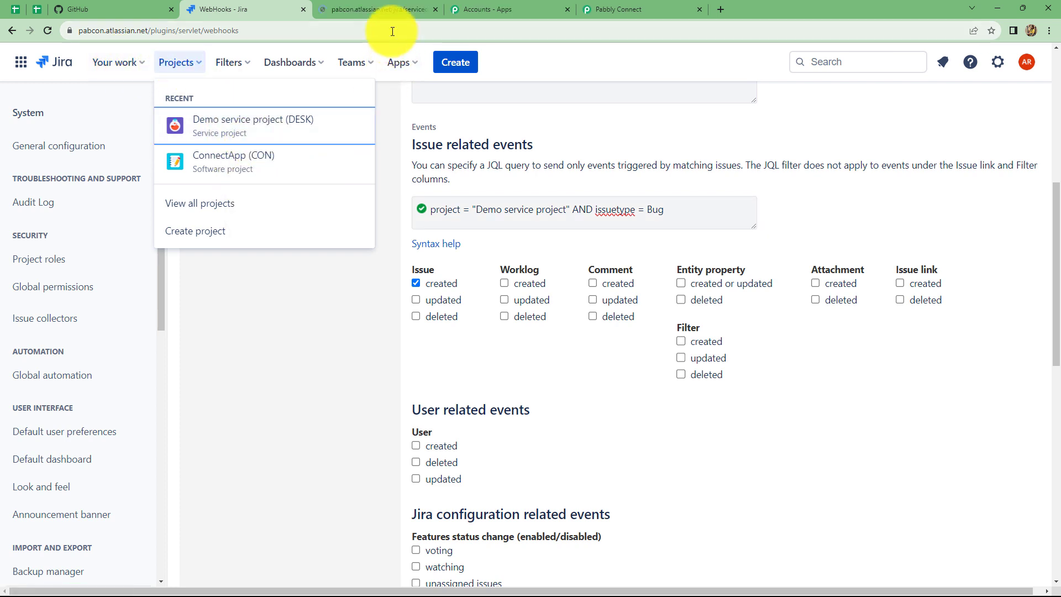
pyautogui.click(386, 3)
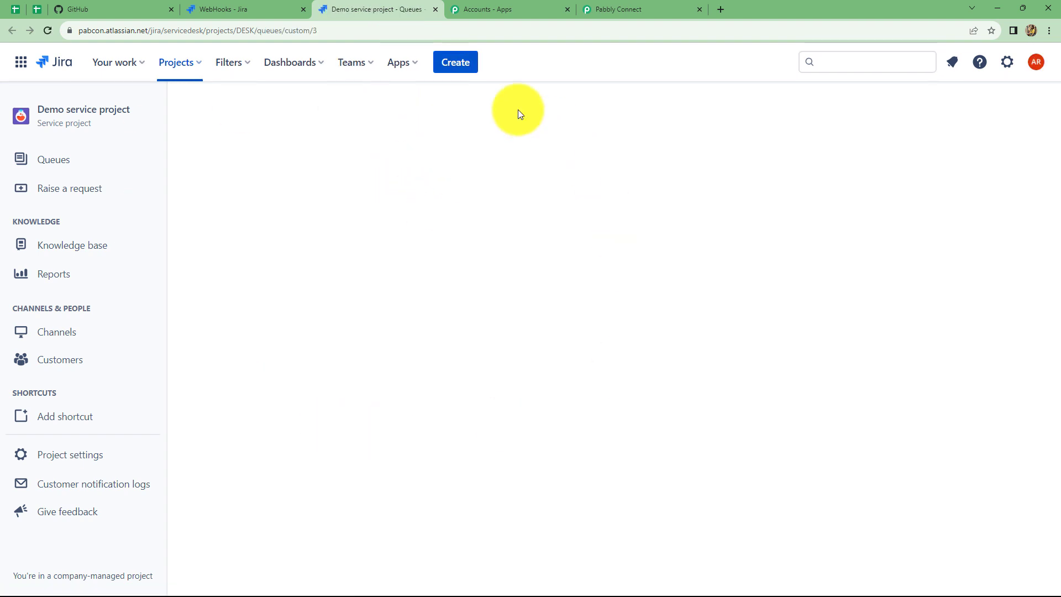
pyautogui.click(457, 64)
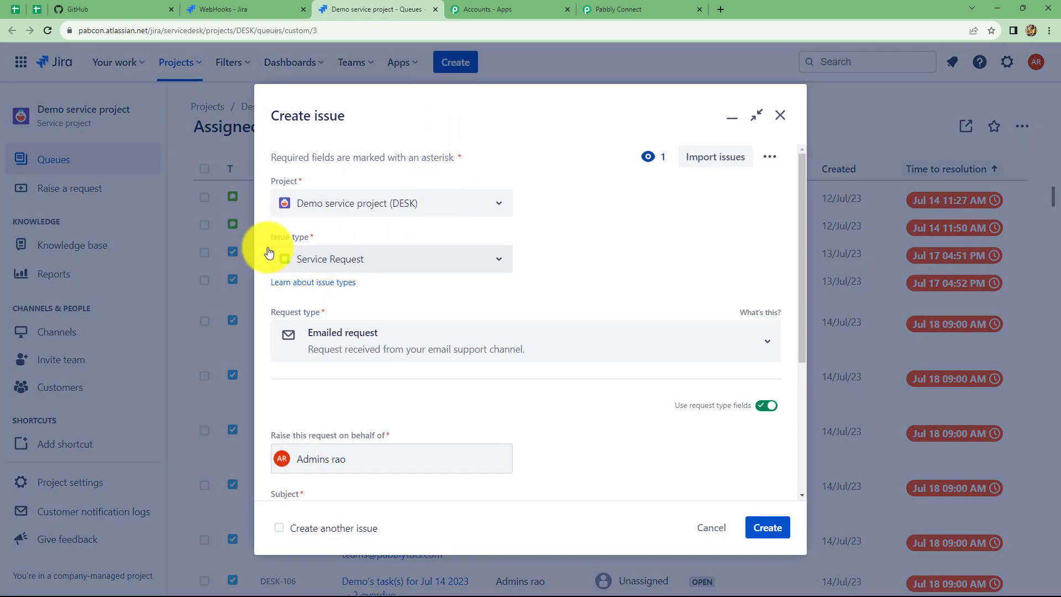
pyautogui.click(468, 261)
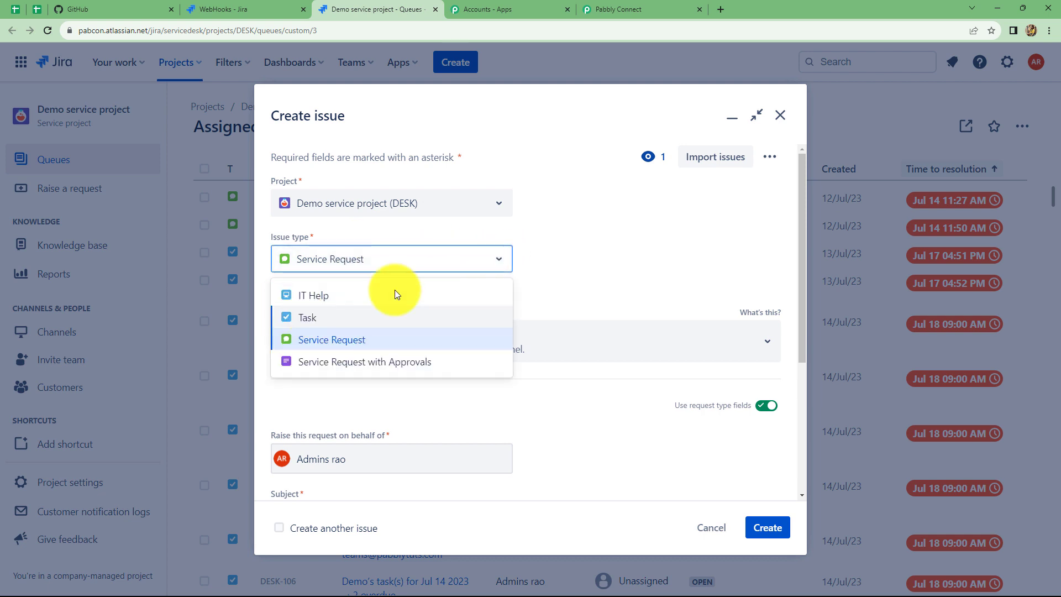
pyautogui.click(322, 339)
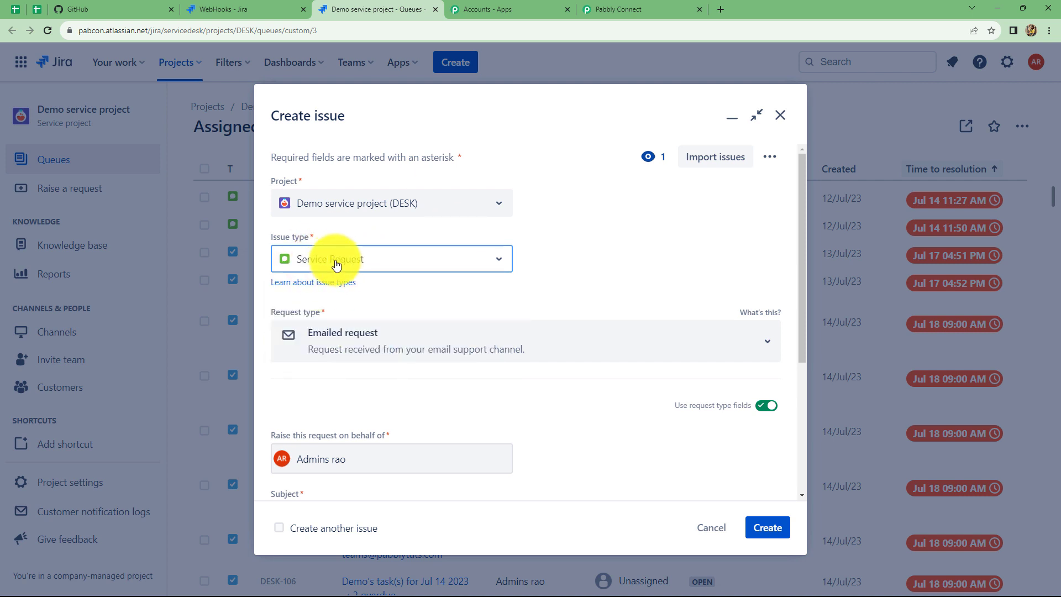
# Step: Return to the webhook form and replace the issue type Bug in the JQL filter with "Service Request", enclosed in double quotes
pyautogui.click(224, 10)
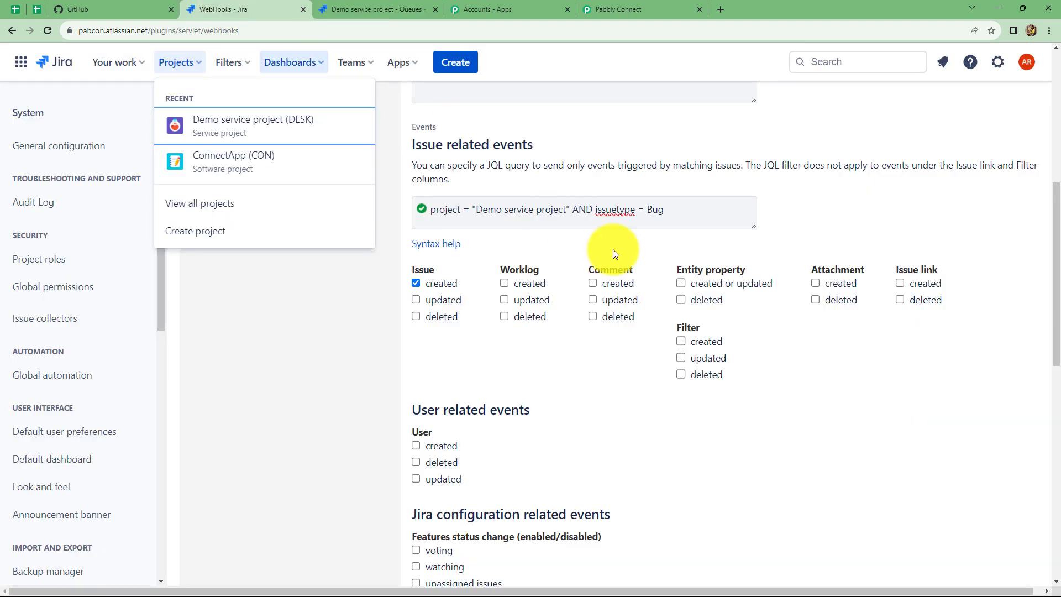
pyautogui.click(667, 209)
pyautogui.press('BackSpace')
pyautogui.press('BackSpace')
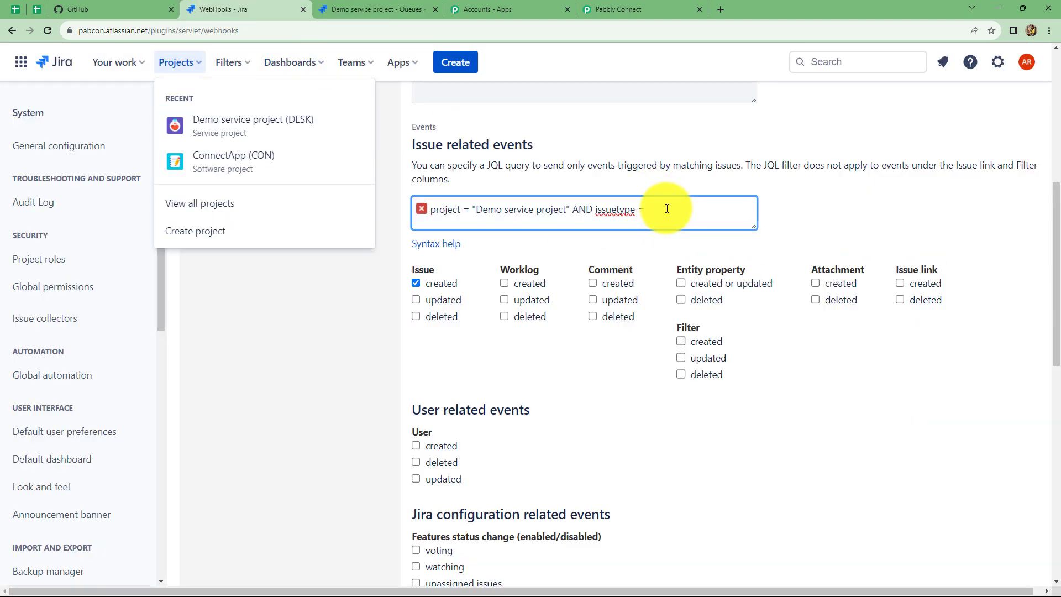
pyautogui.write('Service Request')
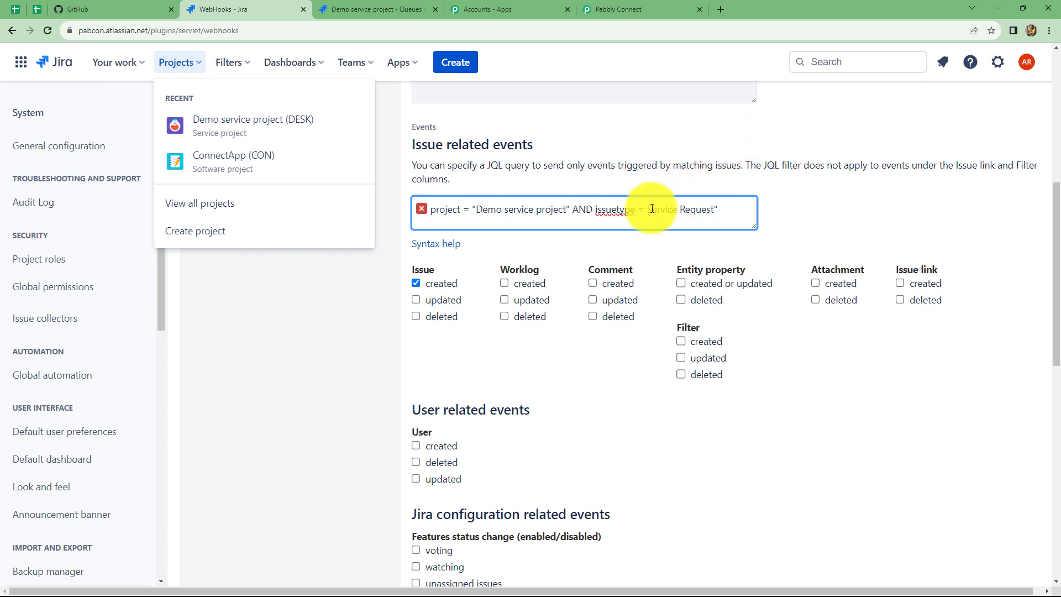
pyautogui.click(652, 209)
pyautogui.write('"')
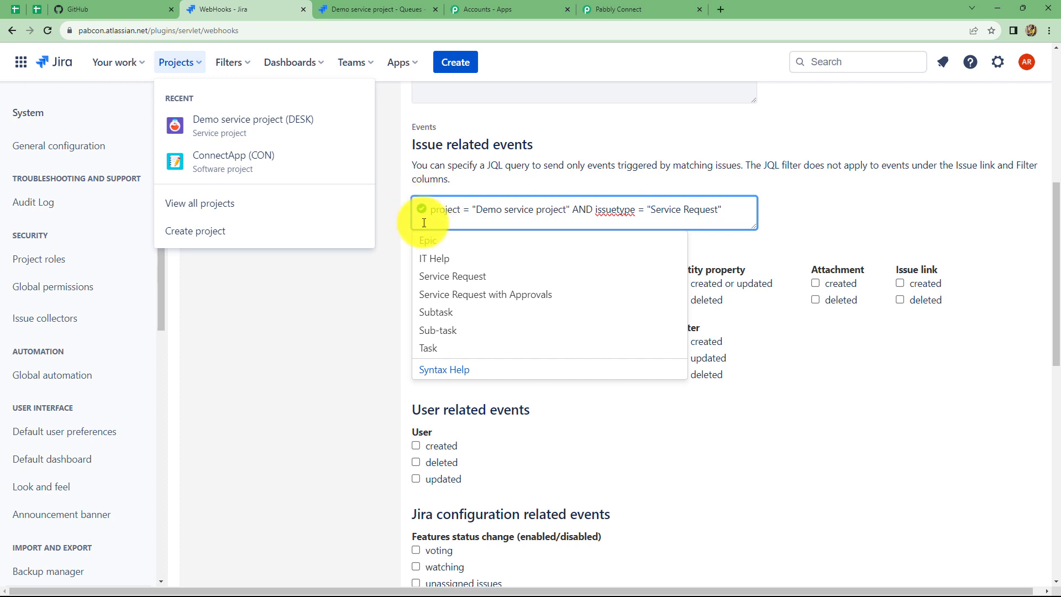
pyautogui.click(728, 212)
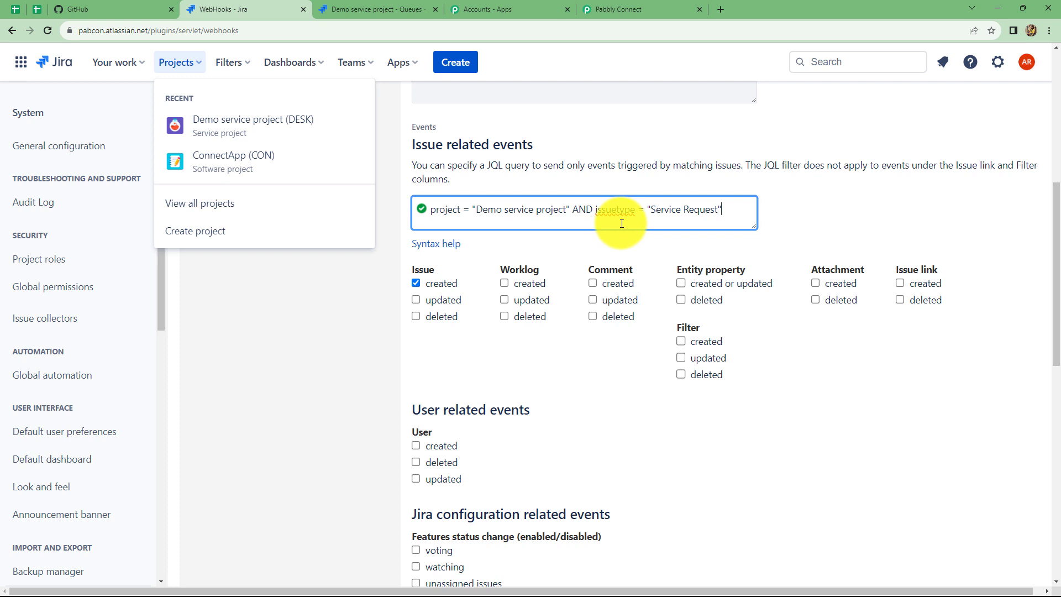
pyautogui.click(822, 210)
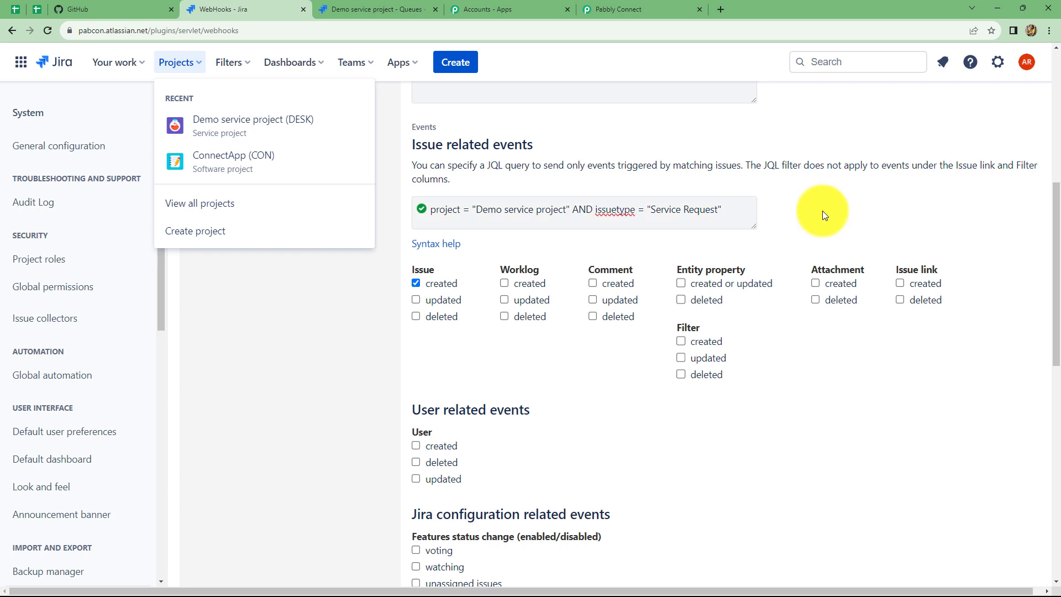
# Step: Create the Jira webhook with the entered settings
pyautogui.scroll(-3, 763, 221)
pyautogui.scroll(-8, 764, 228)
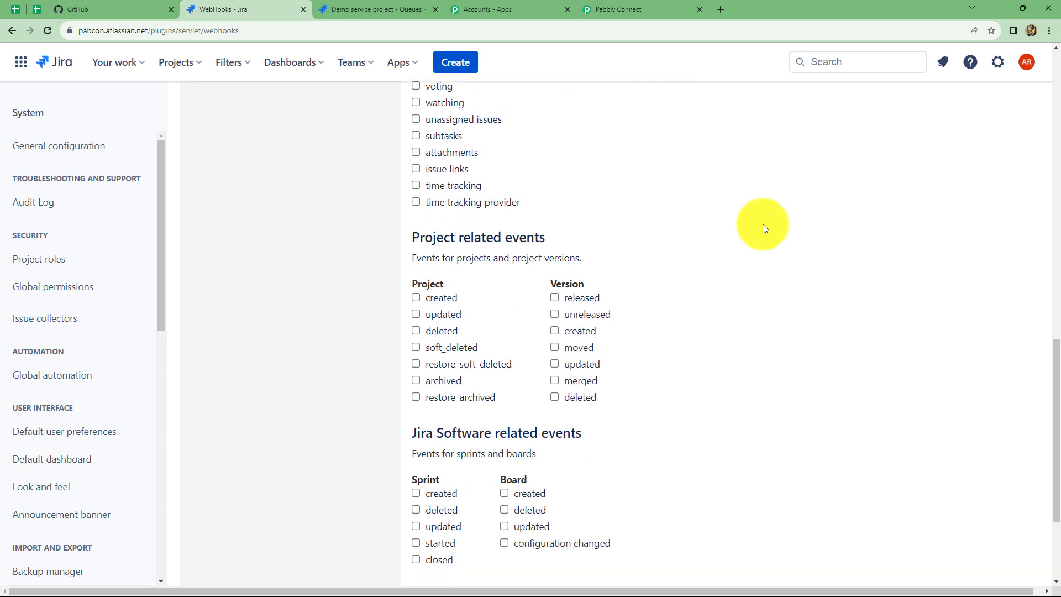
pyautogui.click(432, 564)
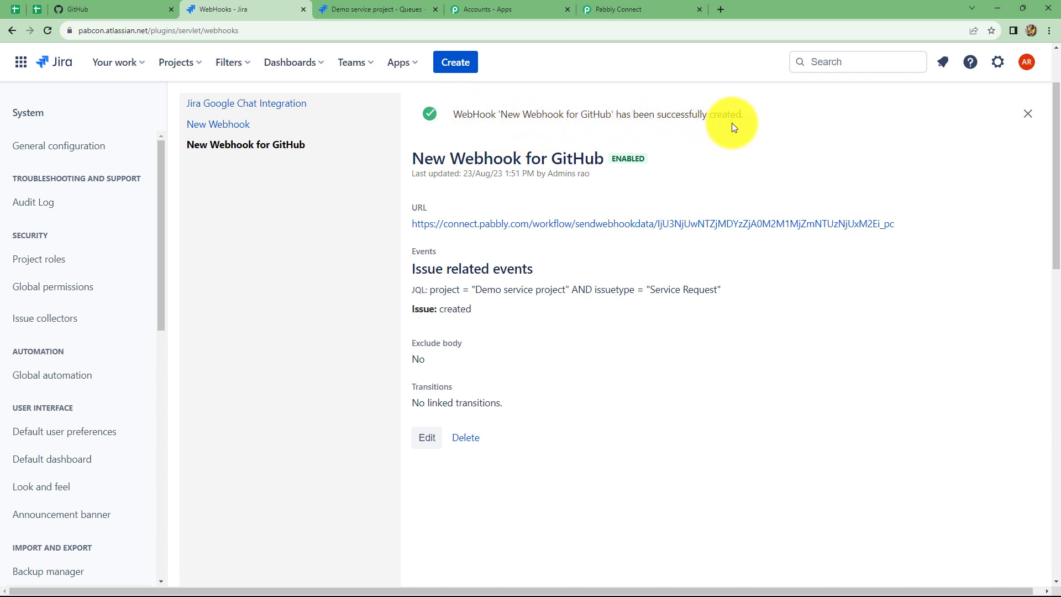
# Step: Switch to Pabbly Connect and check the webhook response status of the Jira trigger
pyautogui.click(639, 5)
pyautogui.scroll(-2, 652, 344)
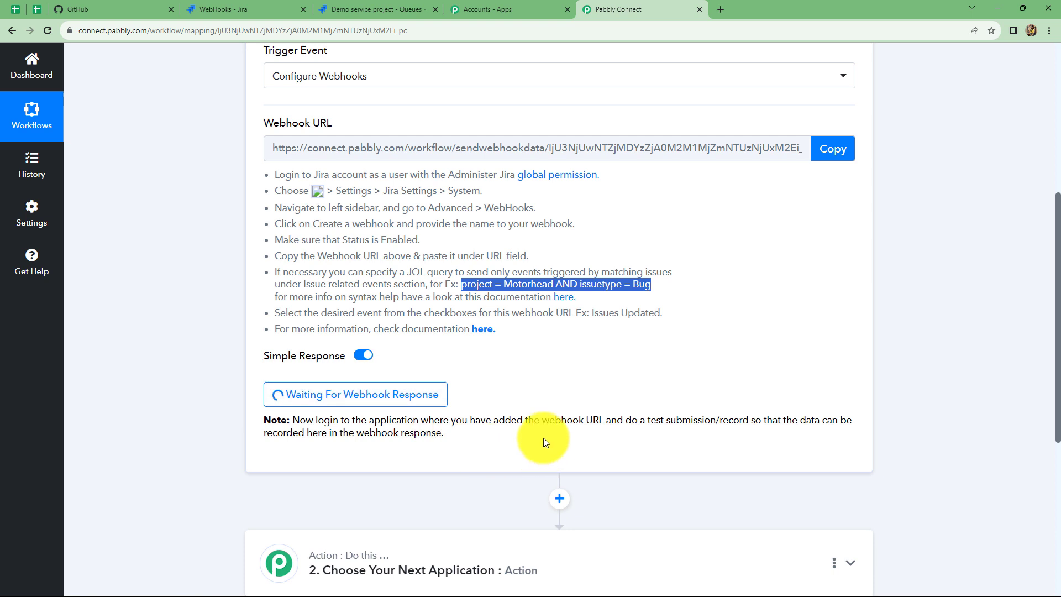
pyautogui.click(605, 409)
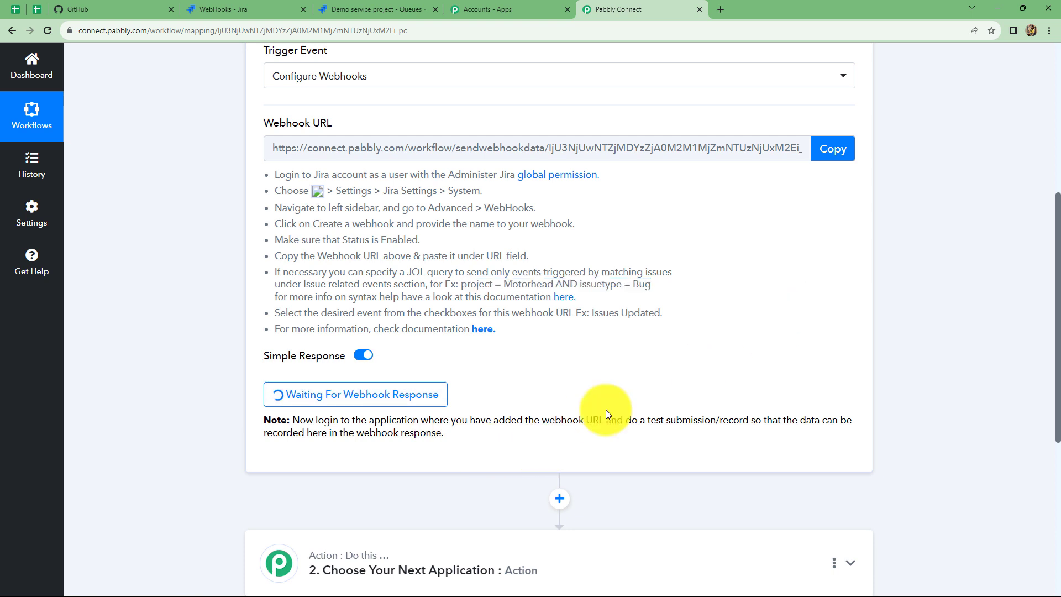
# Step: Go back to Jira and start a Service Request issue in Demo service project with the subject "New Test Issue"
pyautogui.click(223, 6)
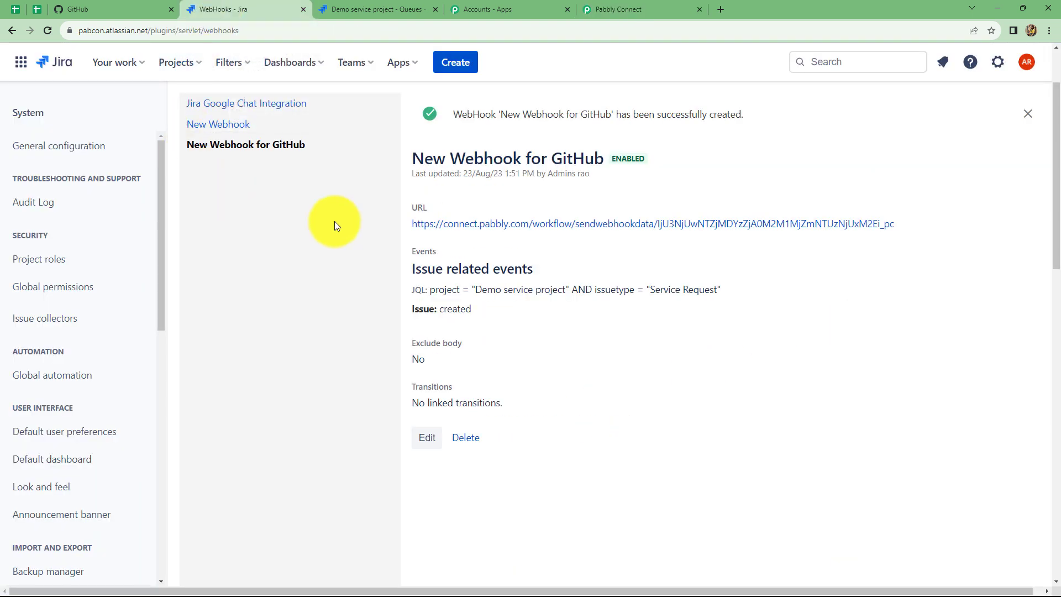
pyautogui.click(456, 64)
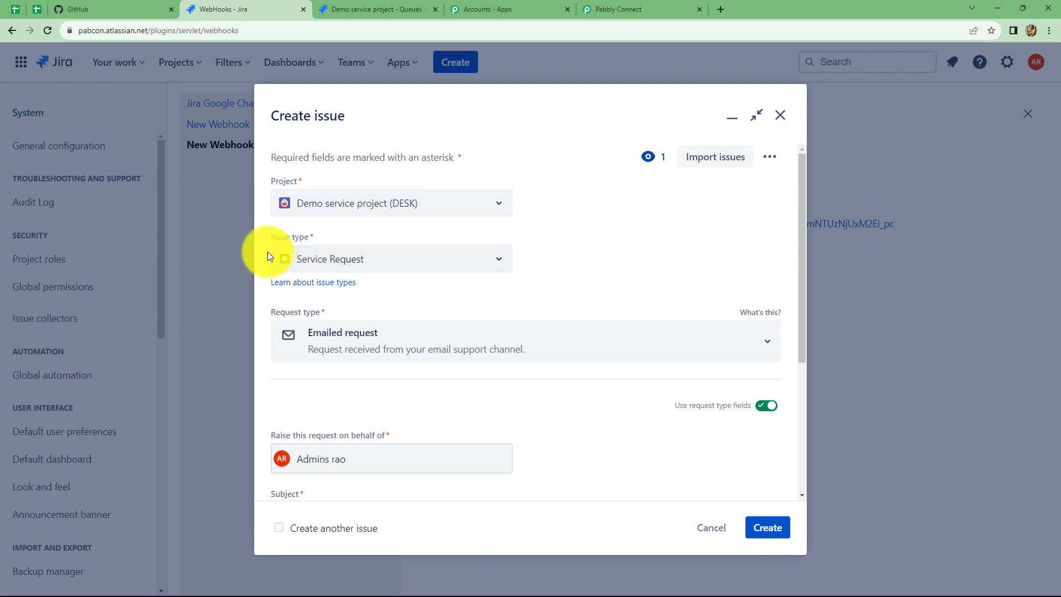
pyautogui.scroll(-3, 343, 275)
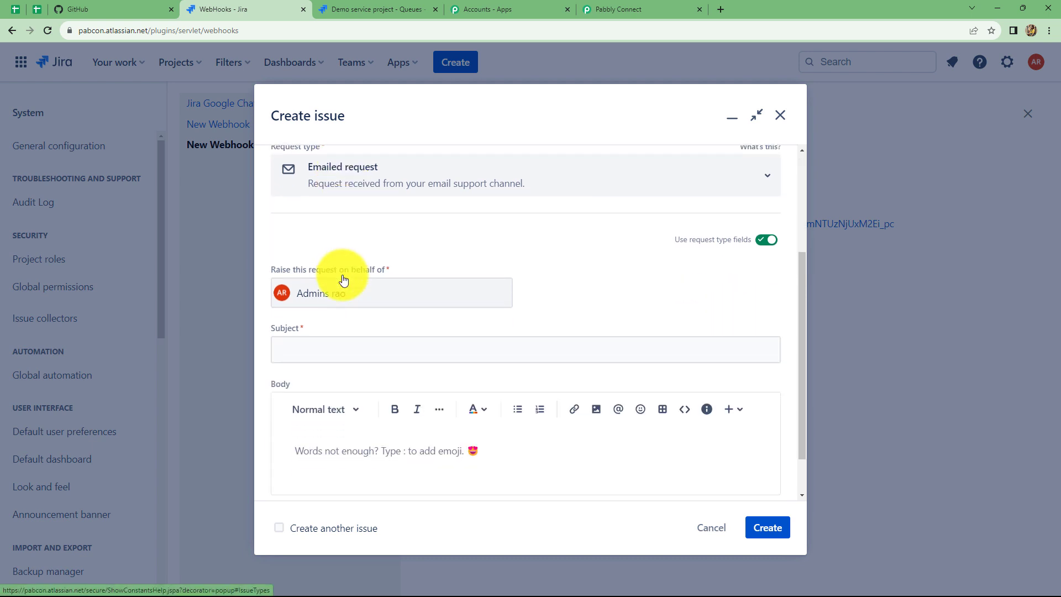
pyautogui.scroll(-1, 342, 279)
pyautogui.click(291, 296)
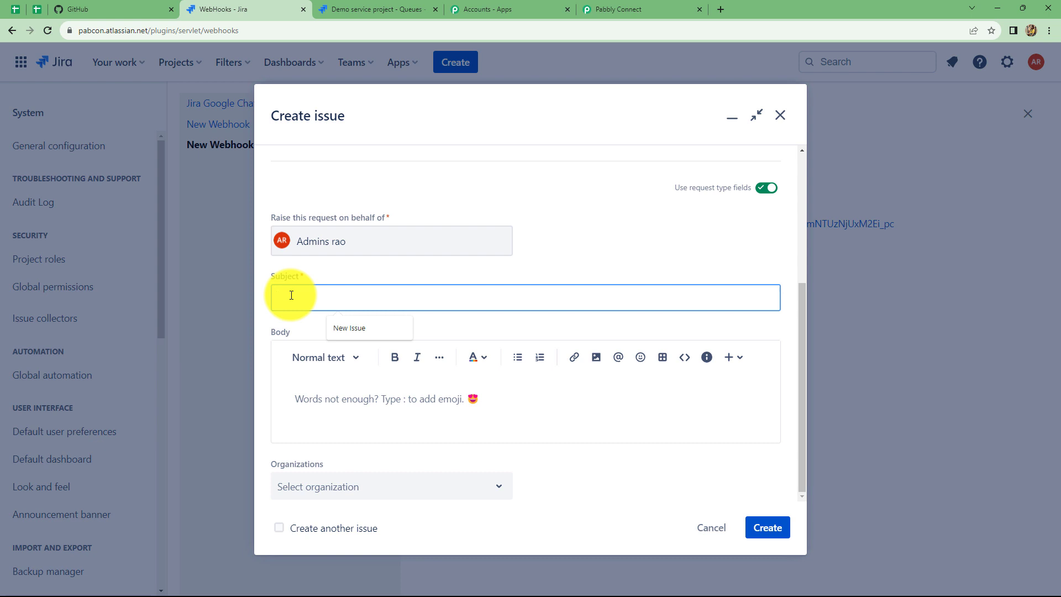
pyautogui.write('New Test Issue')
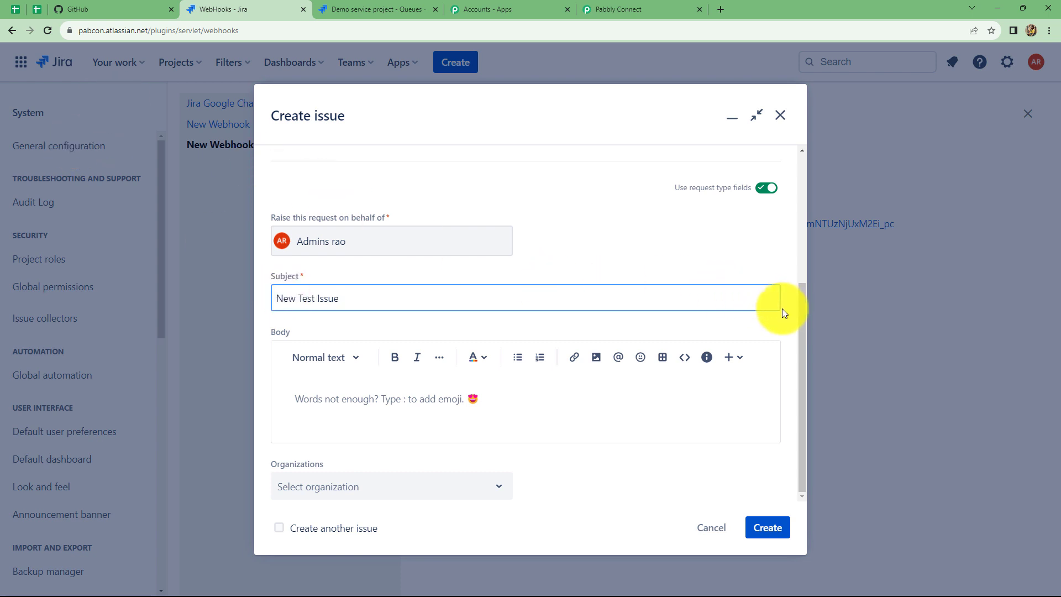
# Step: Enter the issue body "An issue is raised because the support email is not working." and create the issue
pyautogui.click(318, 409)
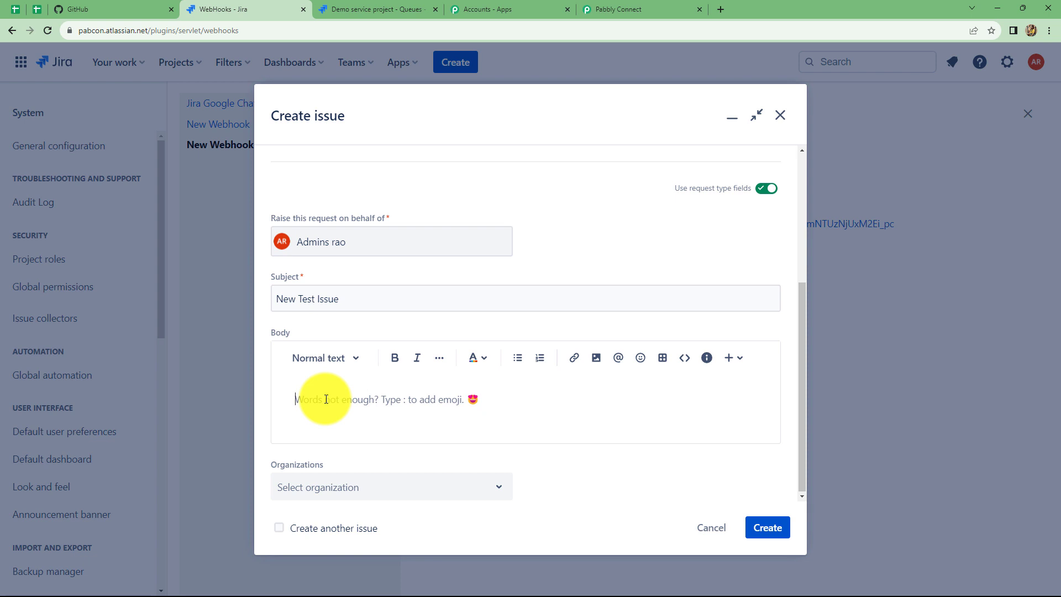
pyautogui.write('An issue i')
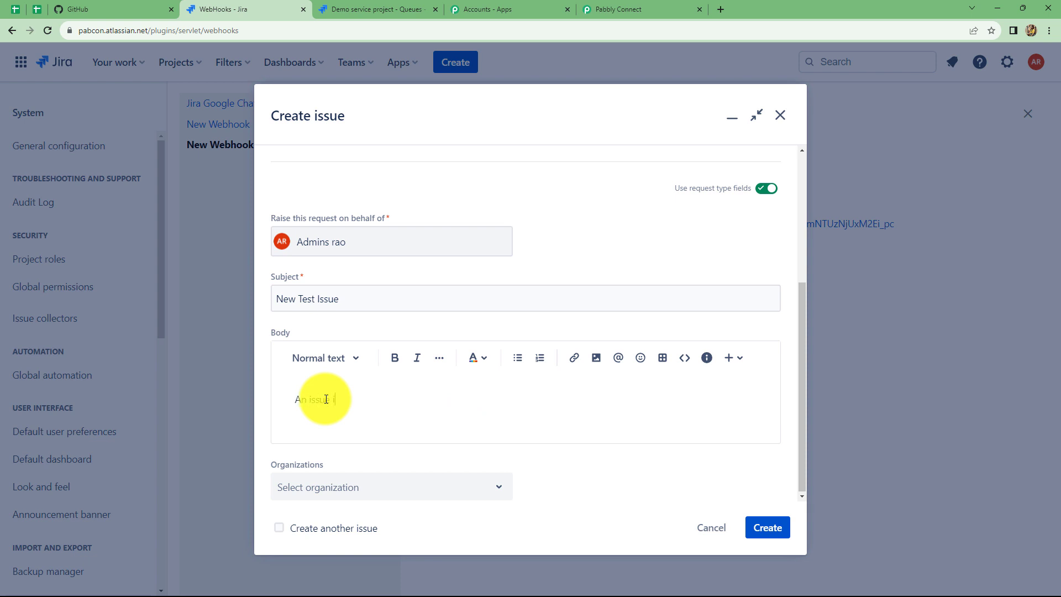
pyautogui.write('s raised because the support email is not working.')
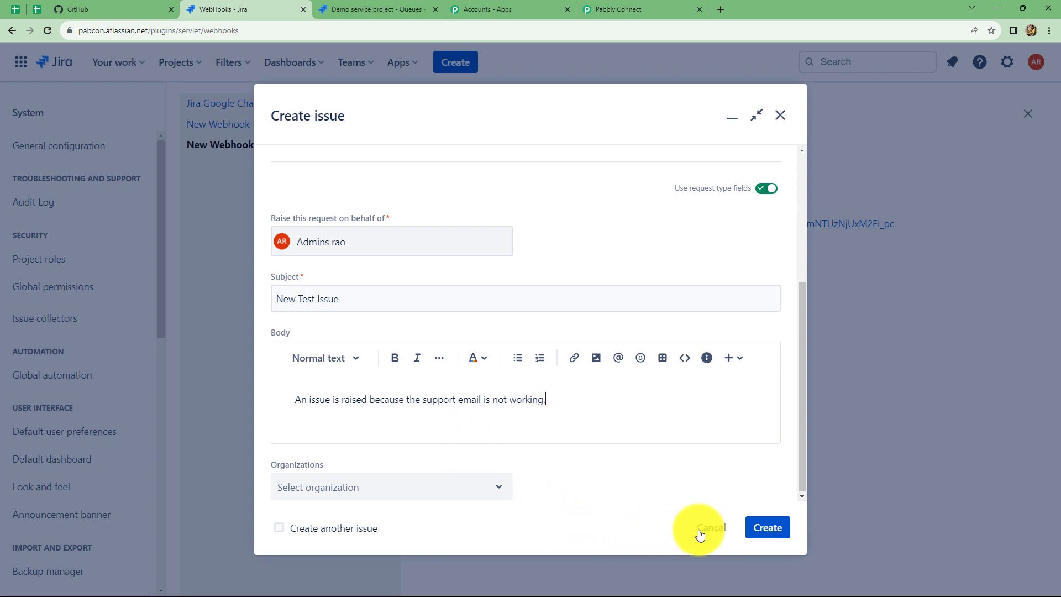
pyautogui.click(768, 527)
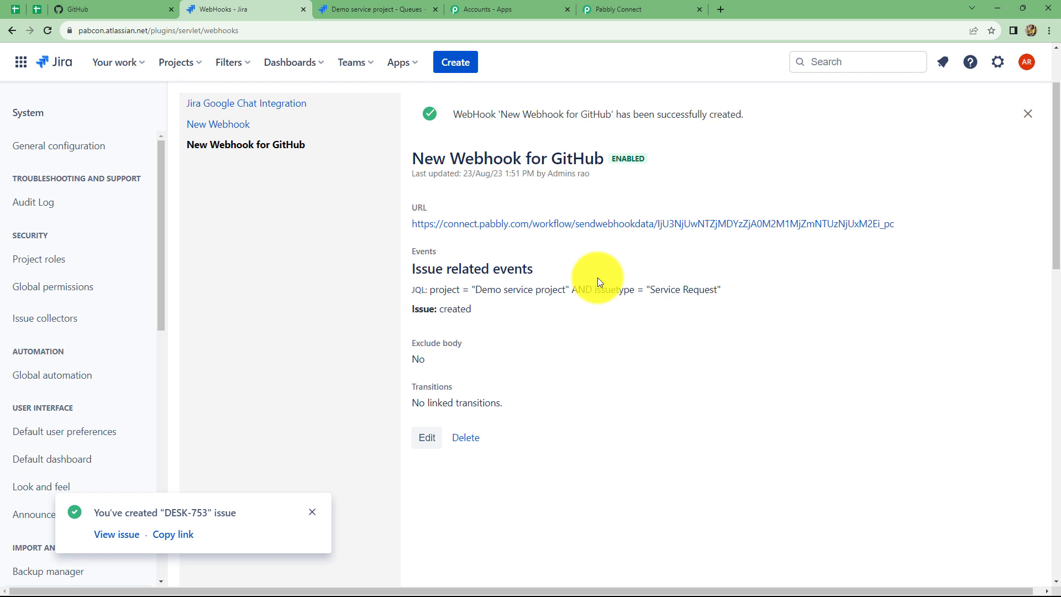
# Step: Switch to Pabbly Connect and review the webhook response fields captured by the Jira trigger
pyautogui.click(626, 6)
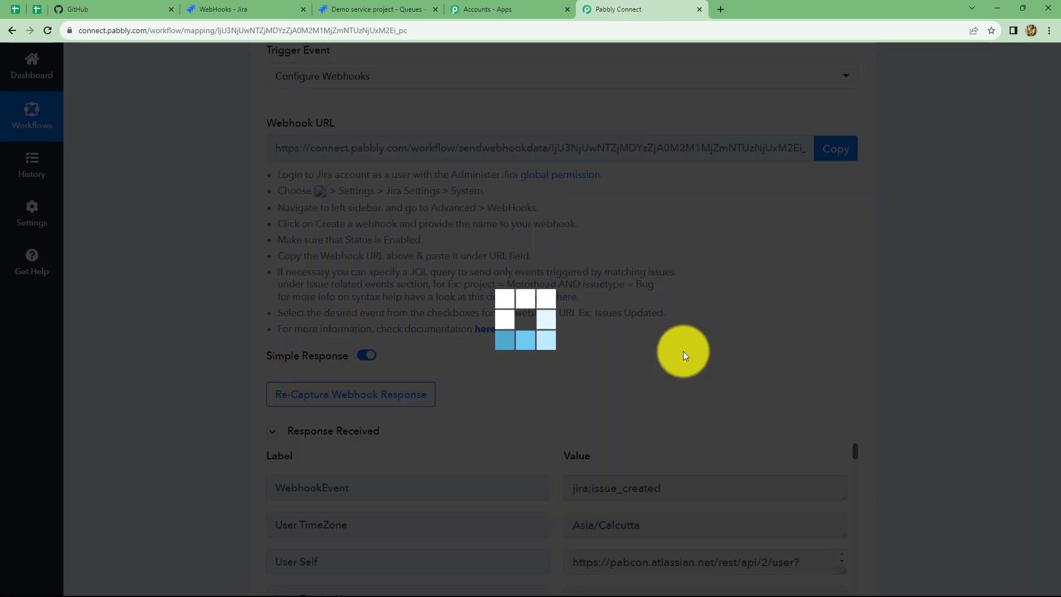
pyautogui.scroll(-4, 640, 396)
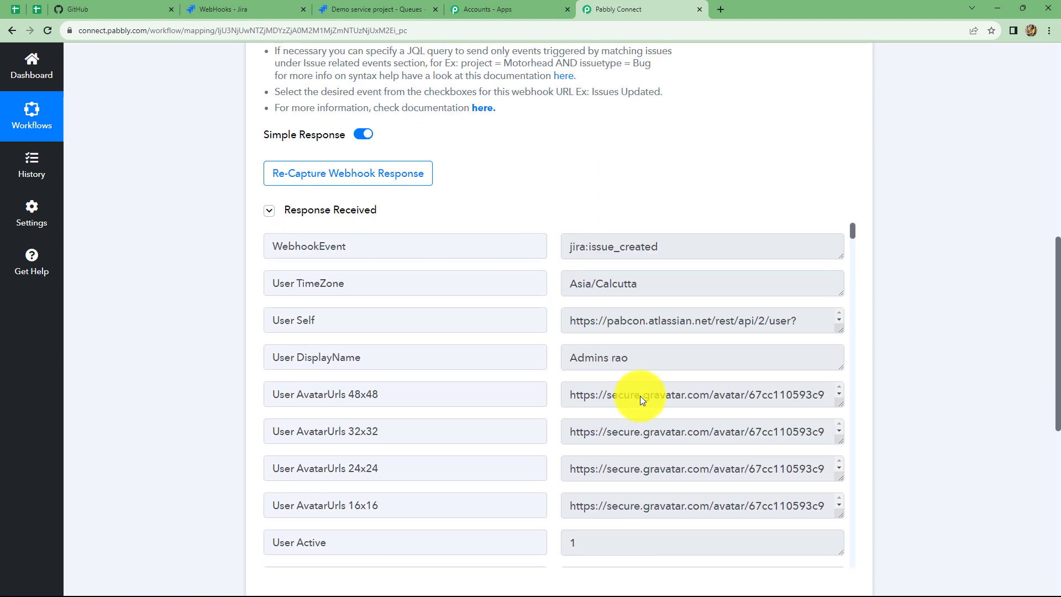
pyautogui.scroll(-4, 640, 395)
pyautogui.scroll(-3, 901, 379)
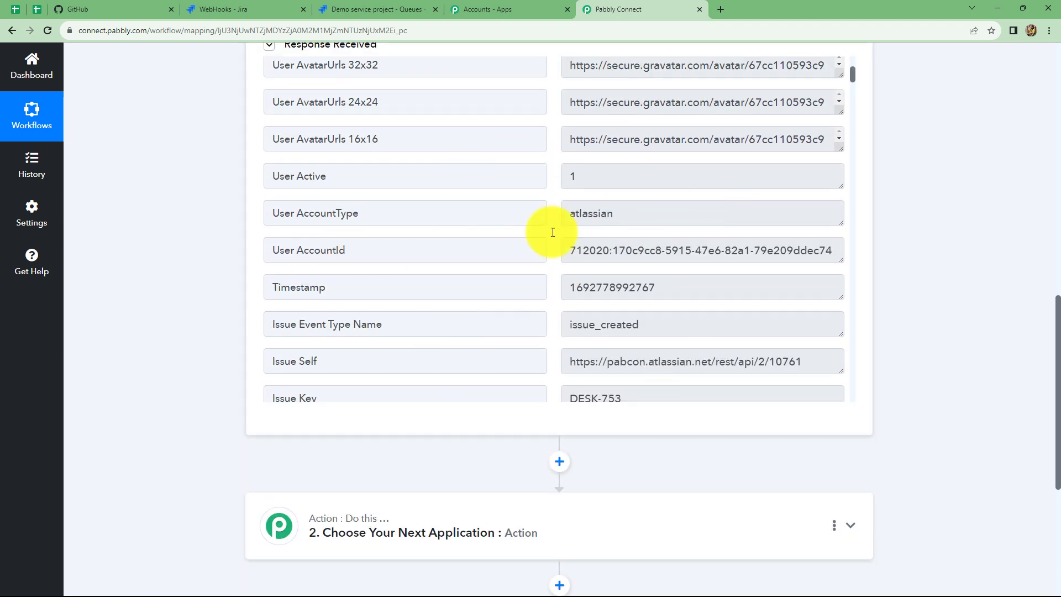
pyautogui.scroll(-4, 907, 277)
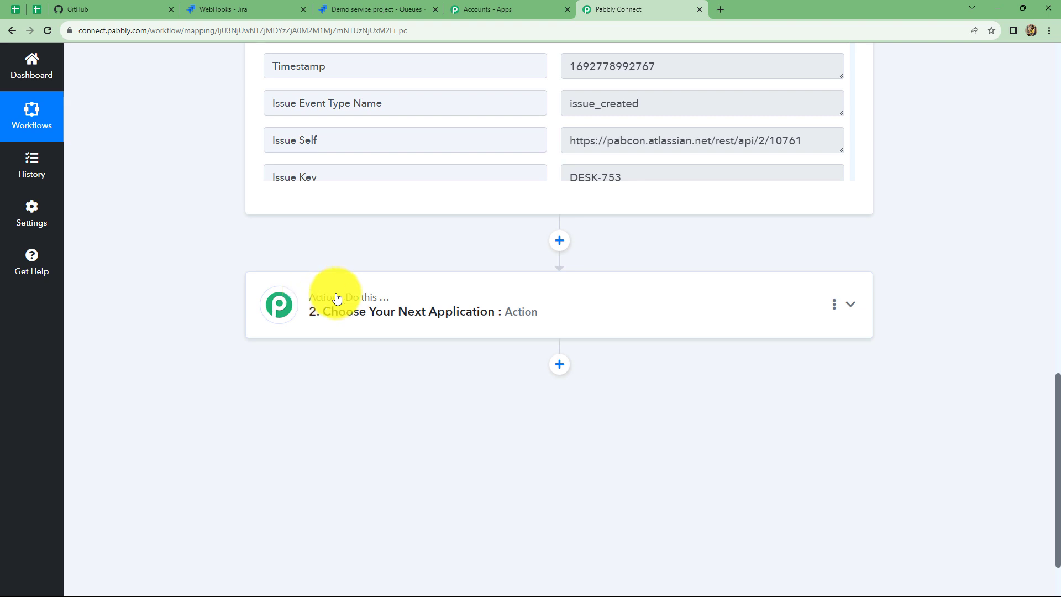
pyautogui.scroll(4, 817, 137)
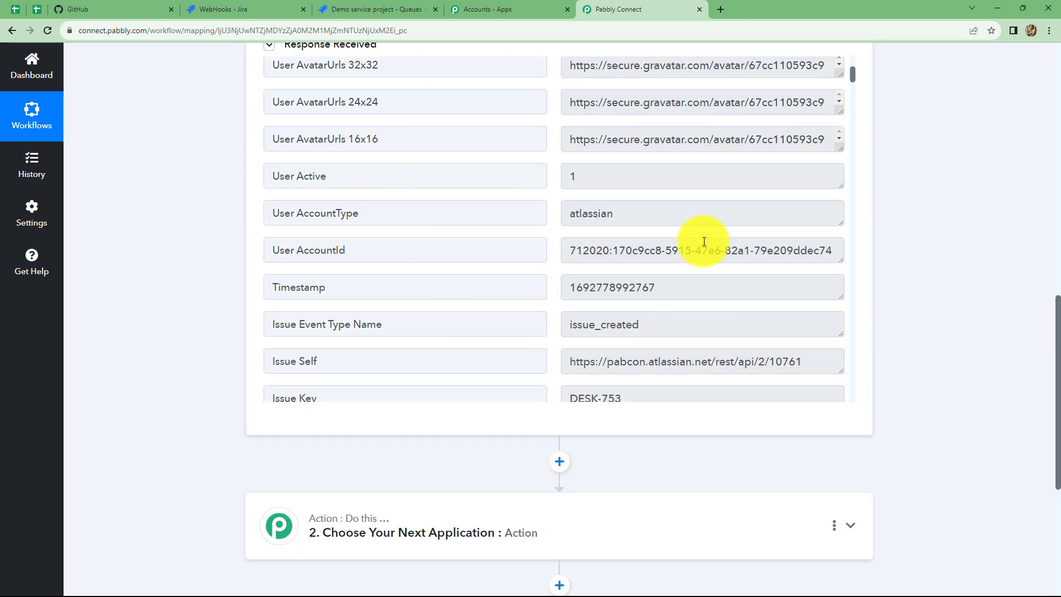
pyautogui.scroll(3, 658, 278)
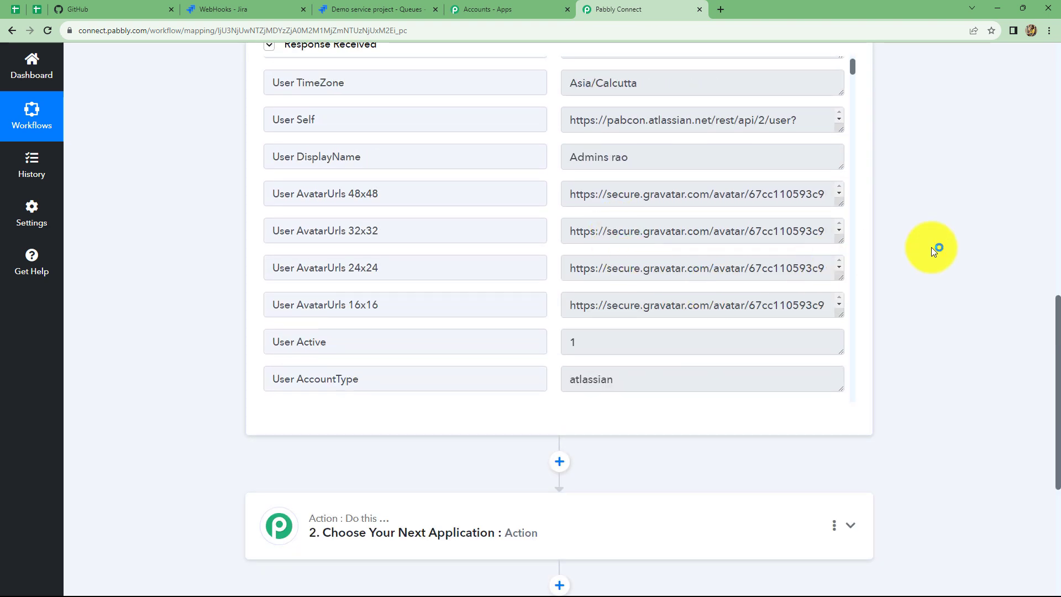
pyautogui.scroll(5, 949, 244)
pyautogui.scroll(-8, 949, 243)
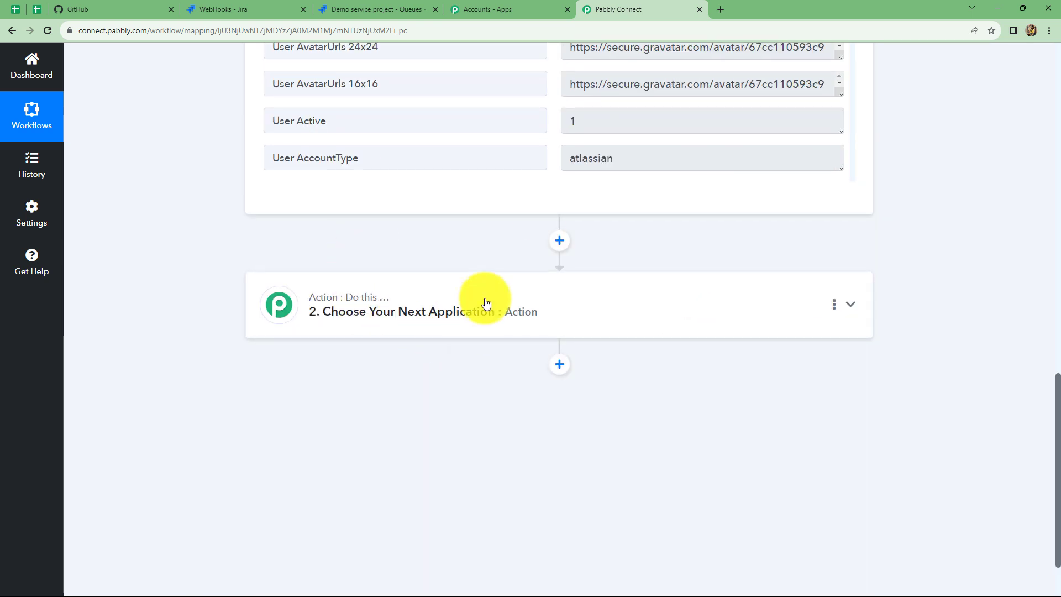
# Step: Set the workflow's action step to the GitHub app with the action event Create an Issue
pyautogui.click(376, 313)
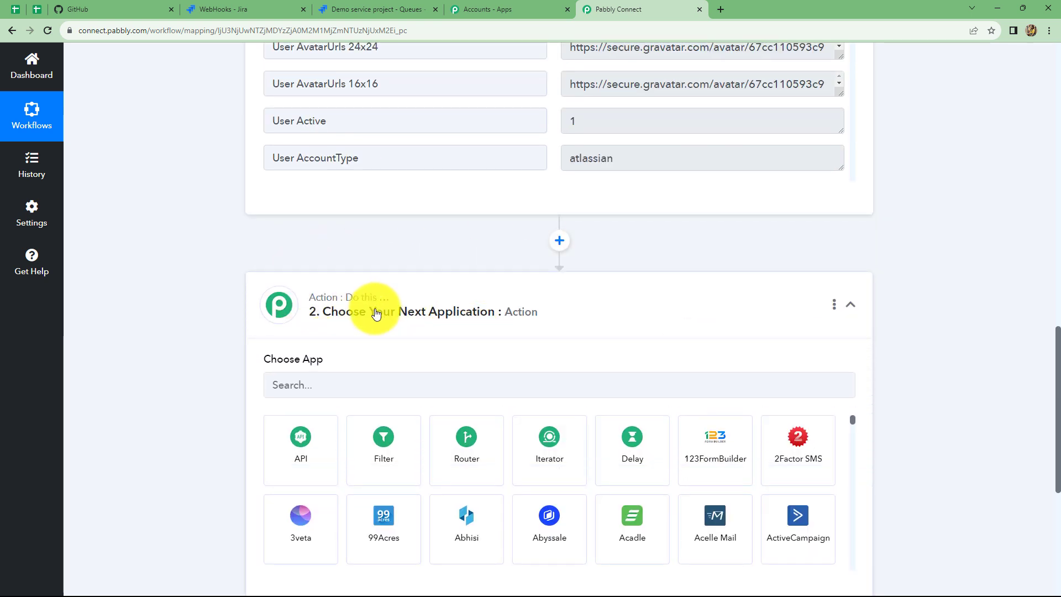
pyautogui.click(295, 385)
pyautogui.write('Git')
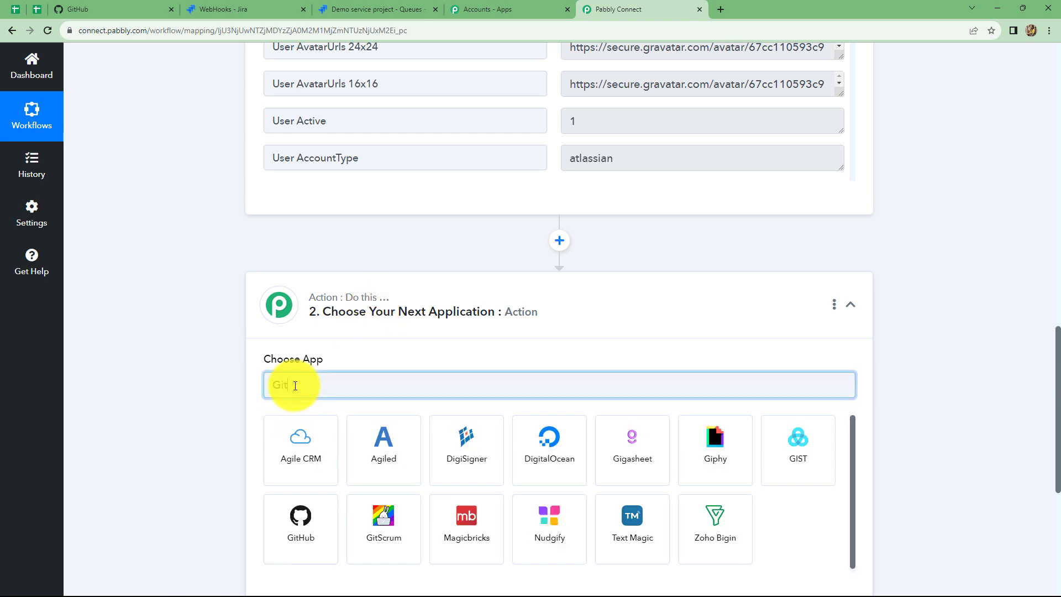
pyautogui.click(372, 478)
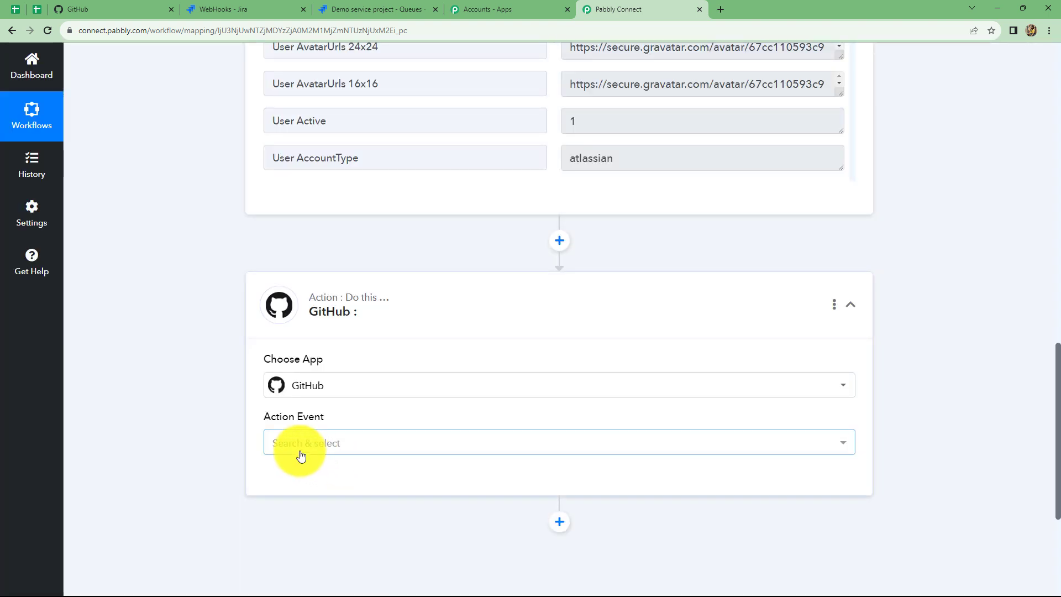
pyautogui.click(301, 449)
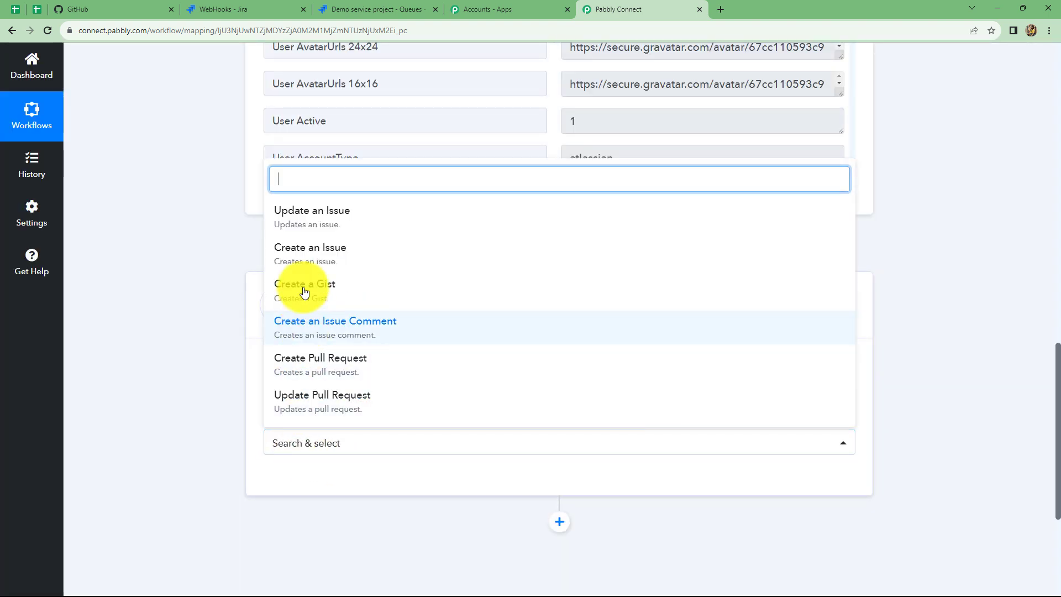
pyautogui.click(306, 262)
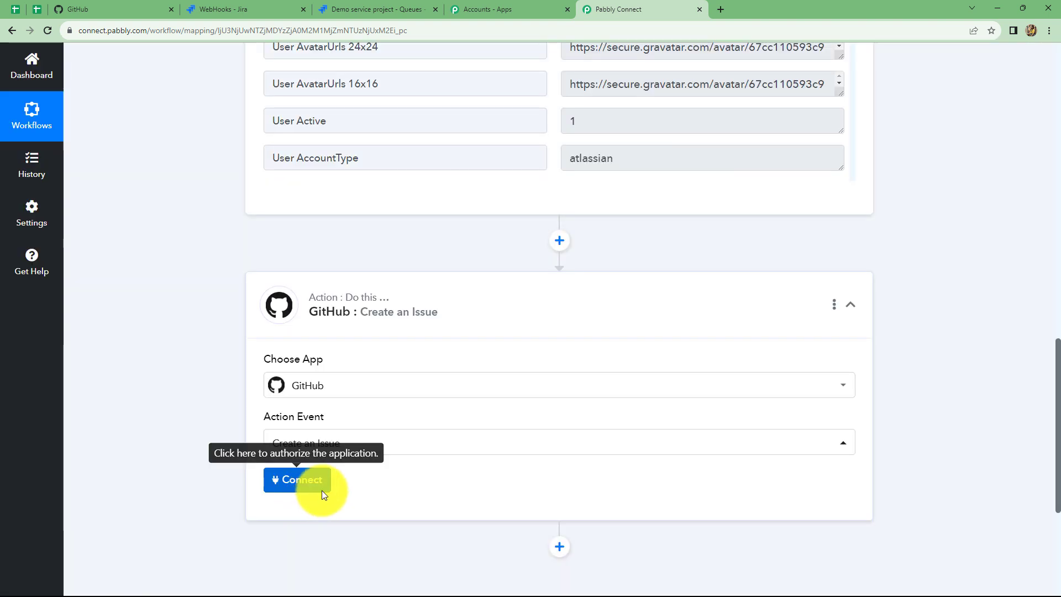
# Step: Add a new GitHub connection for the action step and authorize Pabbly to access the GitHub account
pyautogui.click(308, 479)
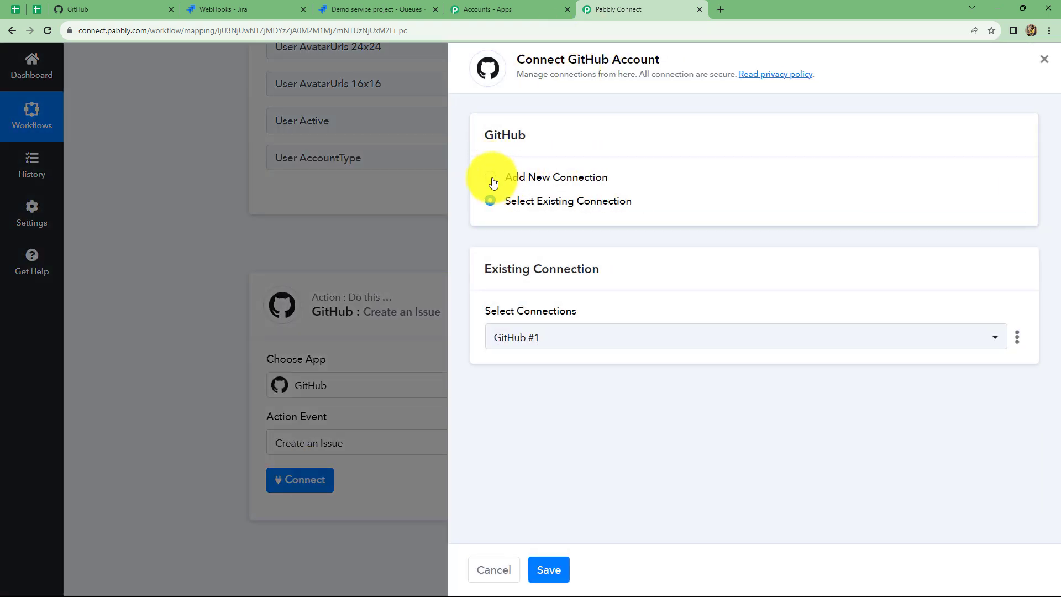
pyautogui.click(491, 178)
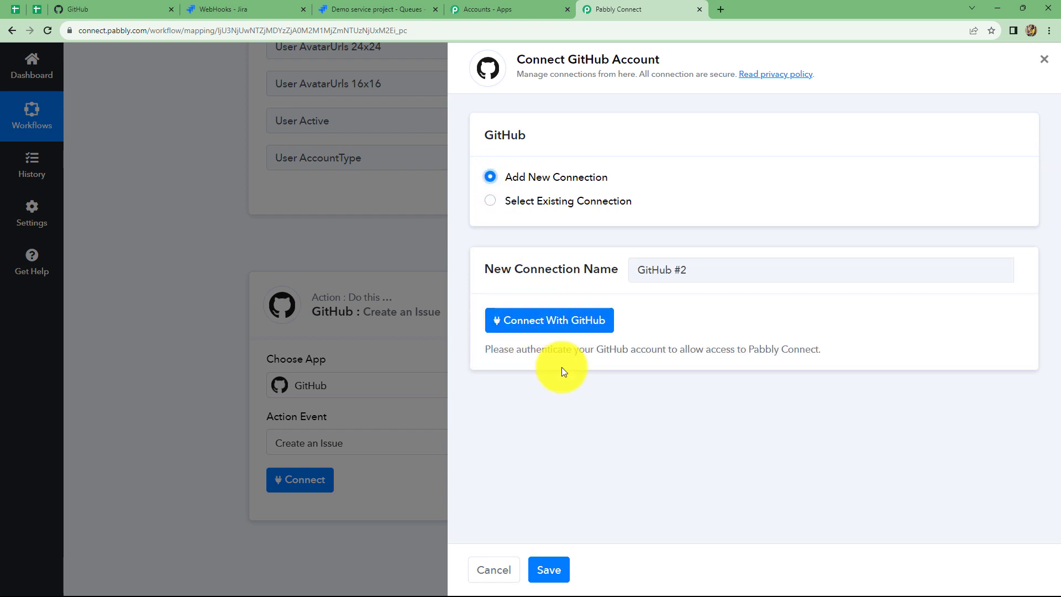
pyautogui.click(527, 327)
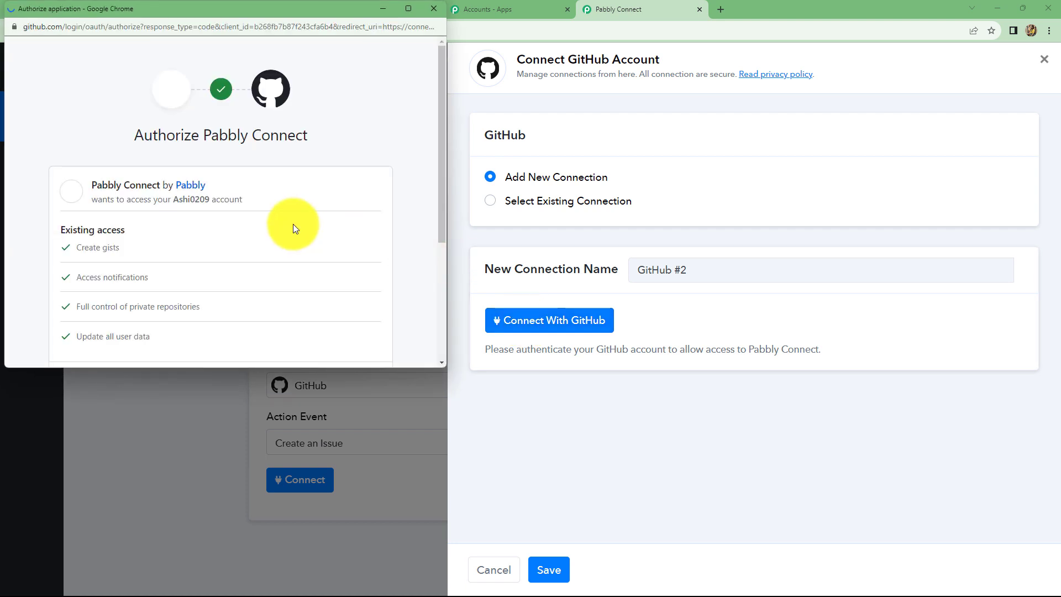
pyautogui.scroll(-3, 292, 224)
pyautogui.scroll(2, 293, 223)
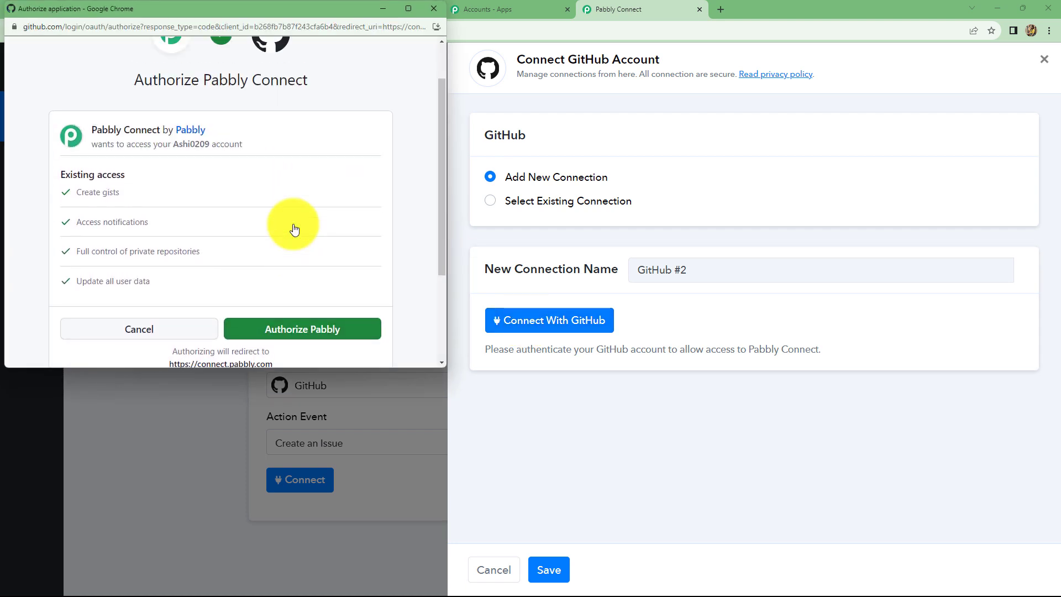
pyautogui.scroll(-2, 294, 230)
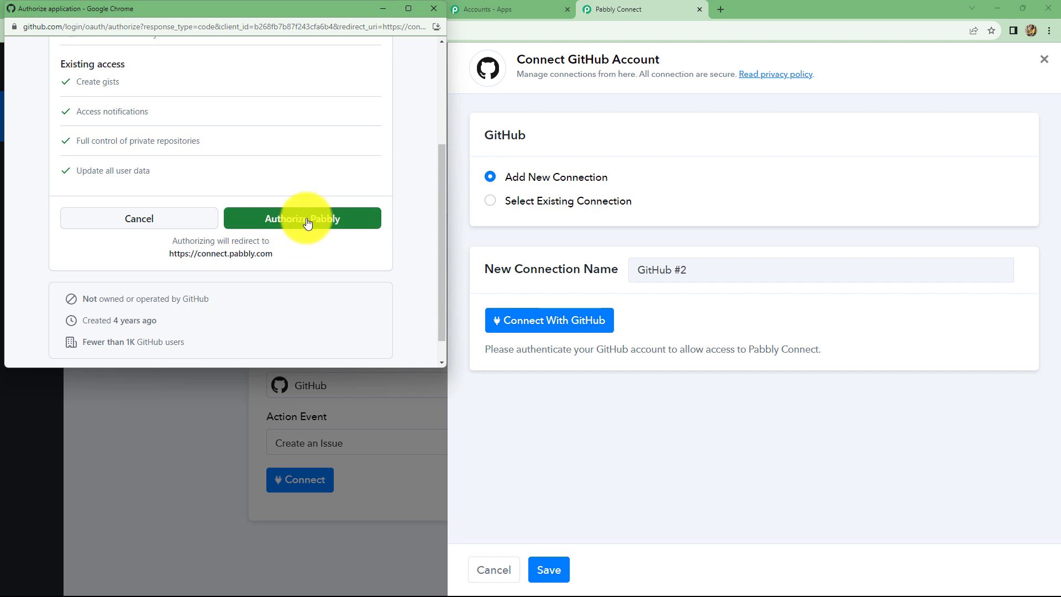
pyautogui.click(308, 223)
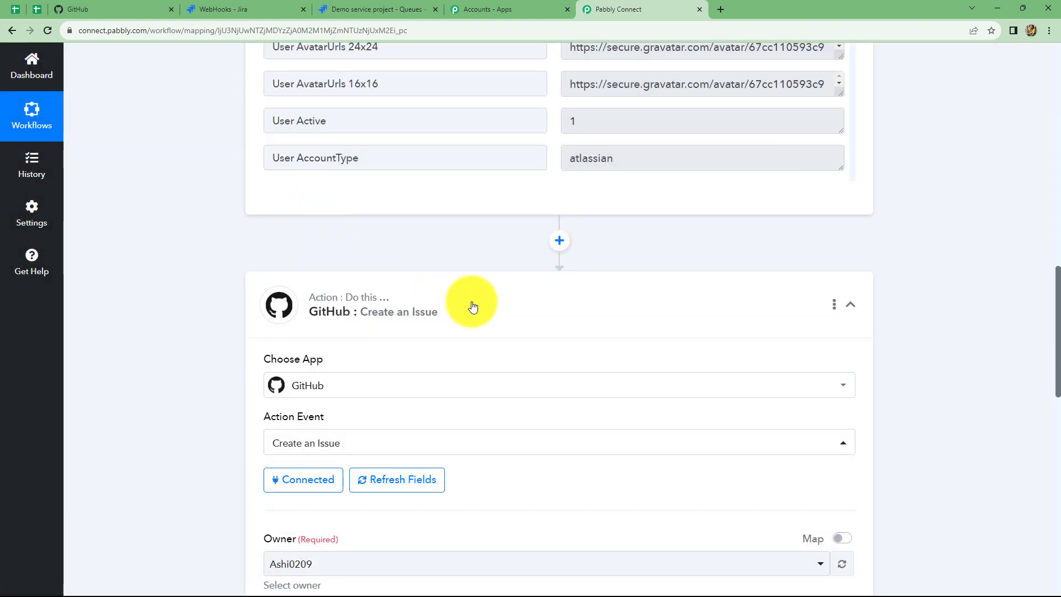
# Step: Examine the GitHub action's owner, repo and label fields, including the available label options
pyautogui.scroll(-3, 473, 308)
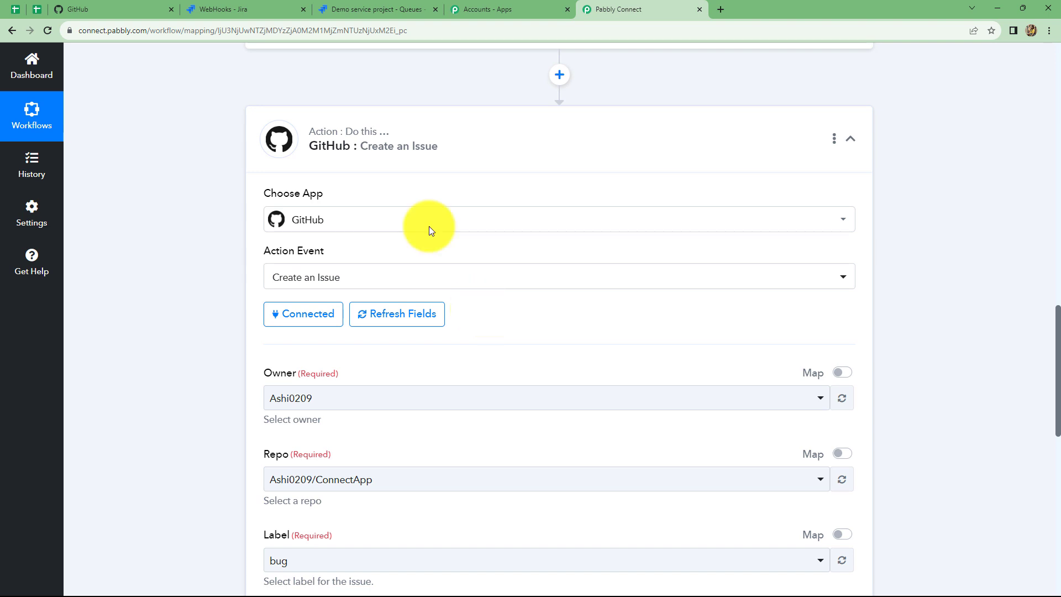
pyautogui.click(158, 9)
pyautogui.click(605, 10)
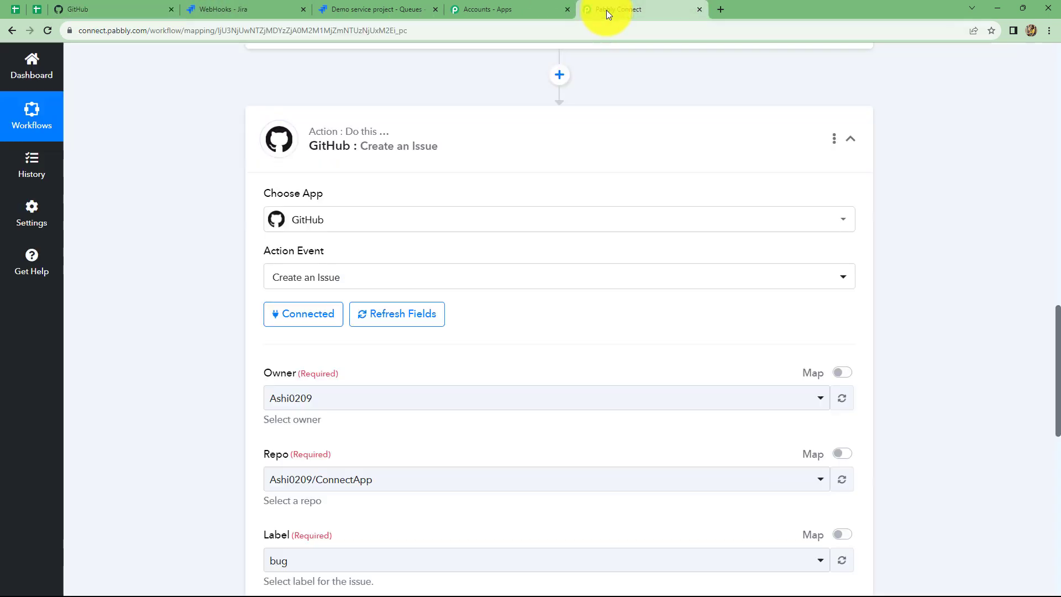
pyautogui.scroll(-4, 694, 320)
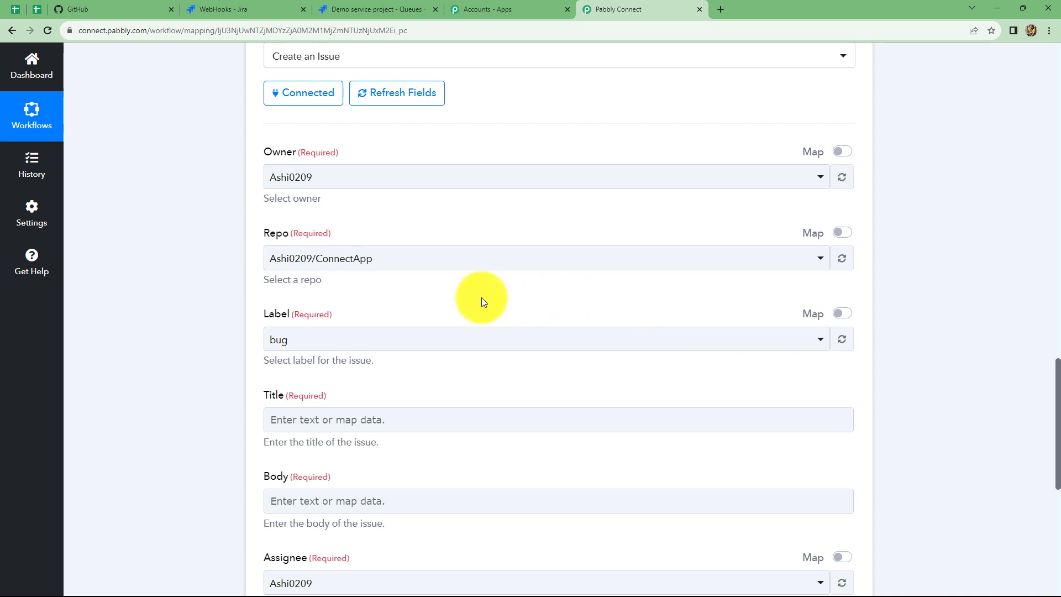
pyautogui.scroll(-1, 221, 90)
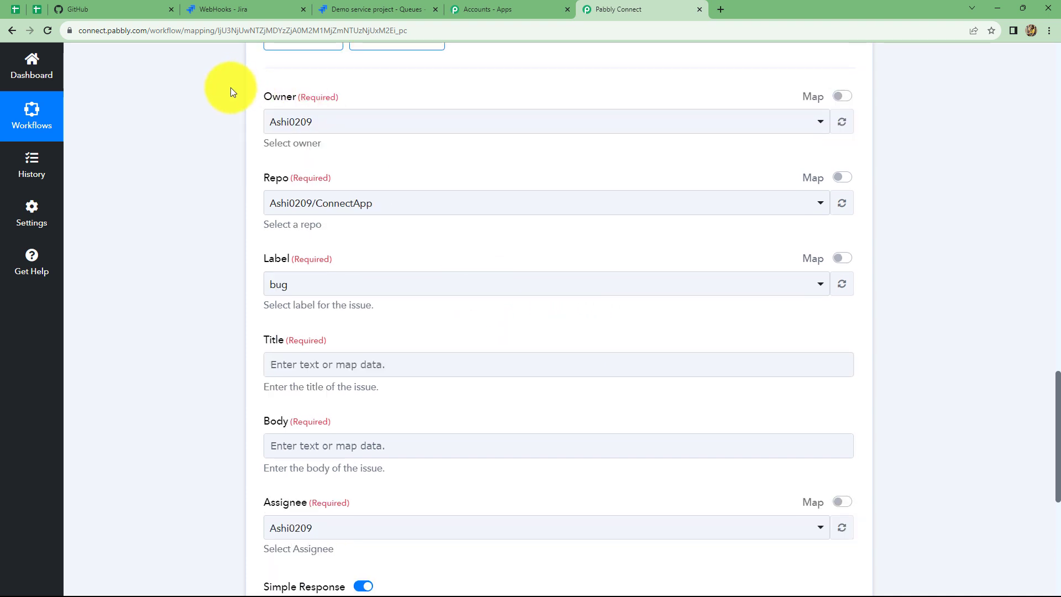
pyautogui.scroll(1, 299, 205)
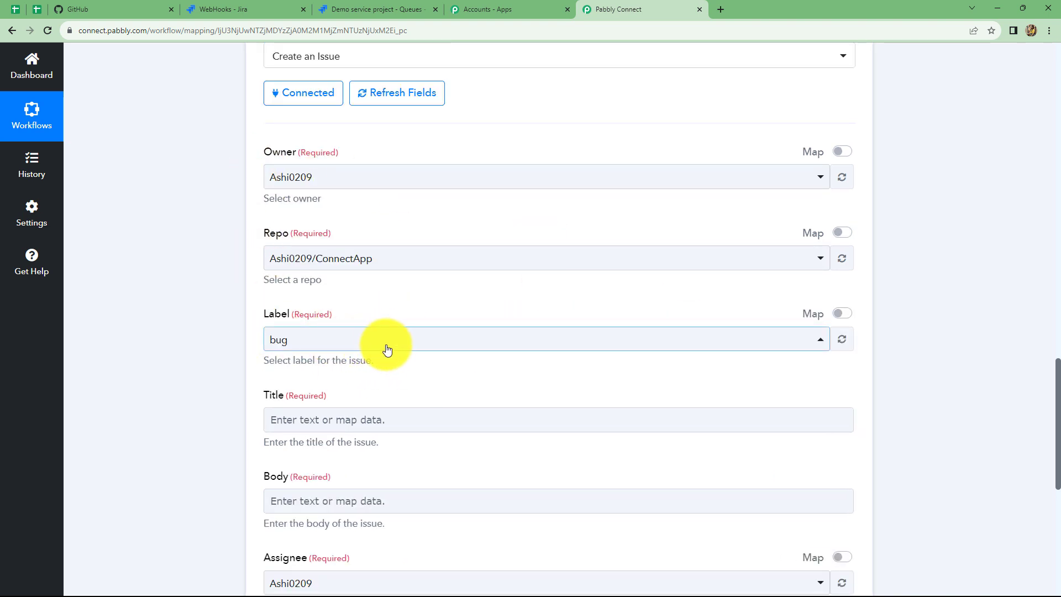
pyautogui.click(430, 340)
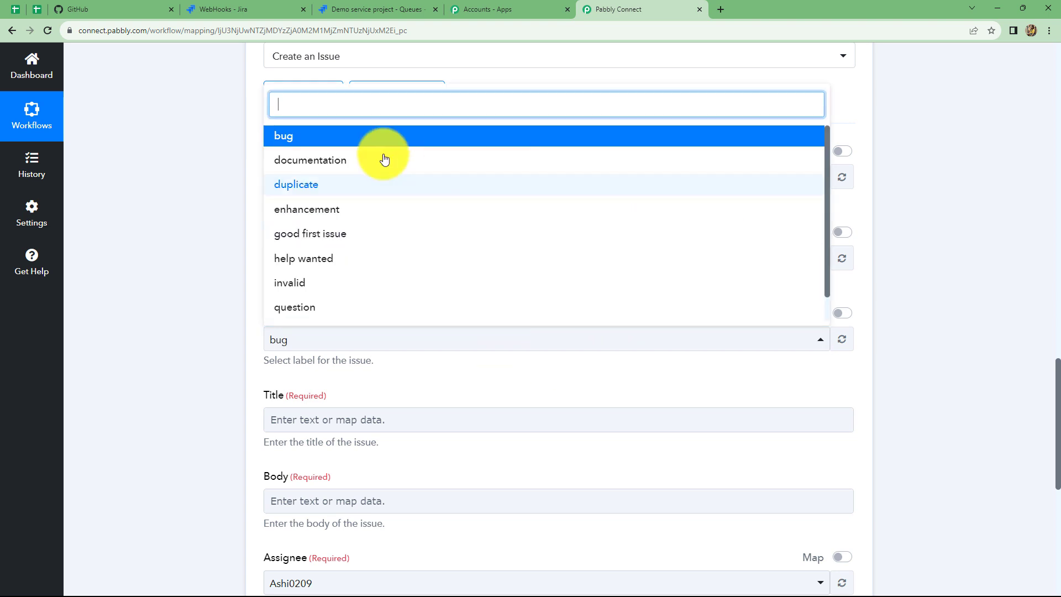
pyautogui.click(914, 283)
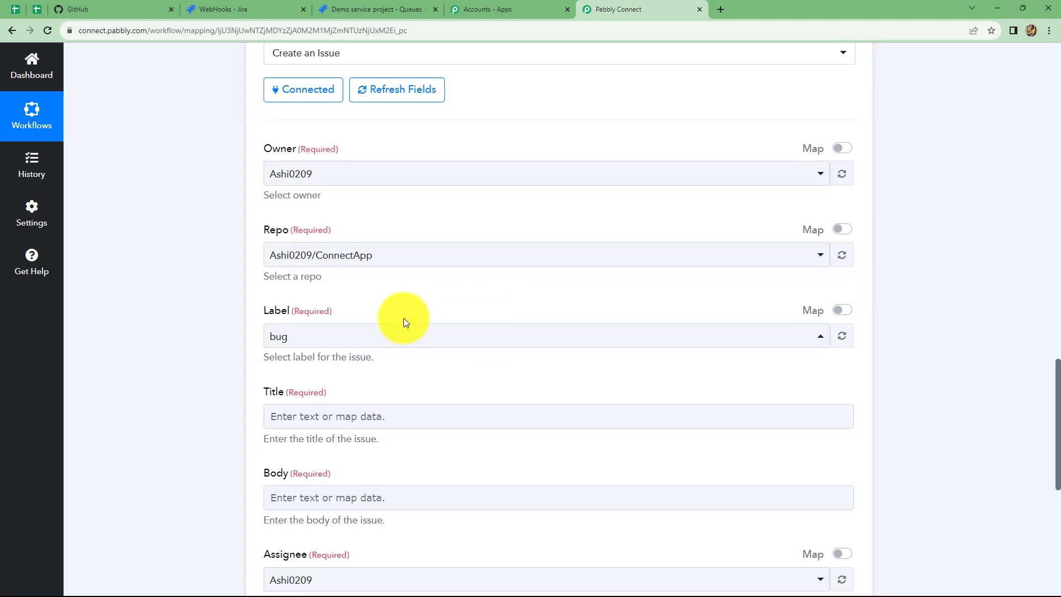
pyautogui.scroll(-2, 400, 310)
pyautogui.scroll(-2, 392, 286)
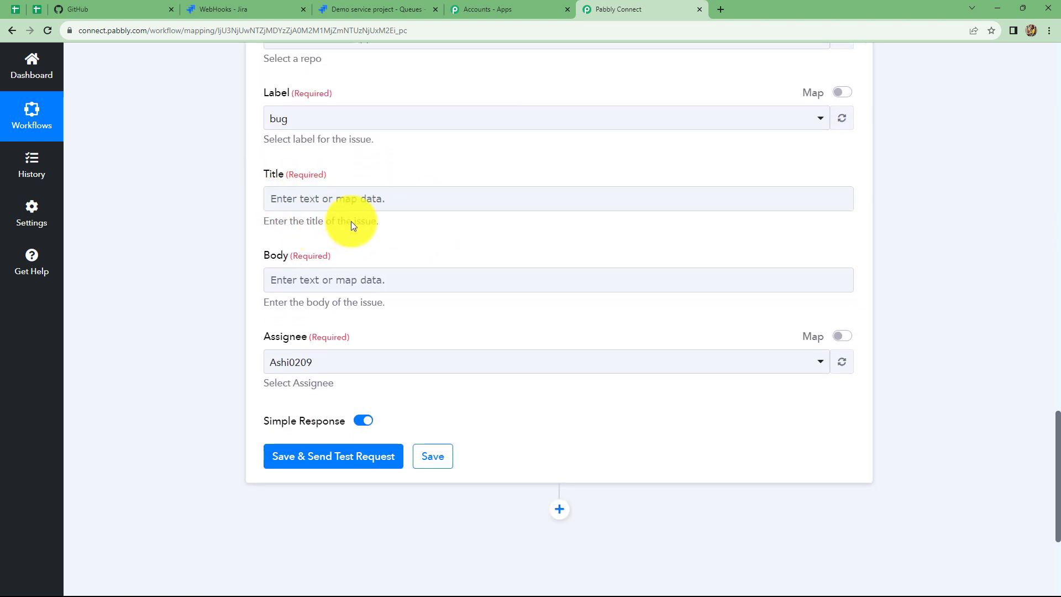
# Step: Map the GitHub issue's Title to the Jira trigger's Issue Fields Summary value
pyautogui.click(343, 204)
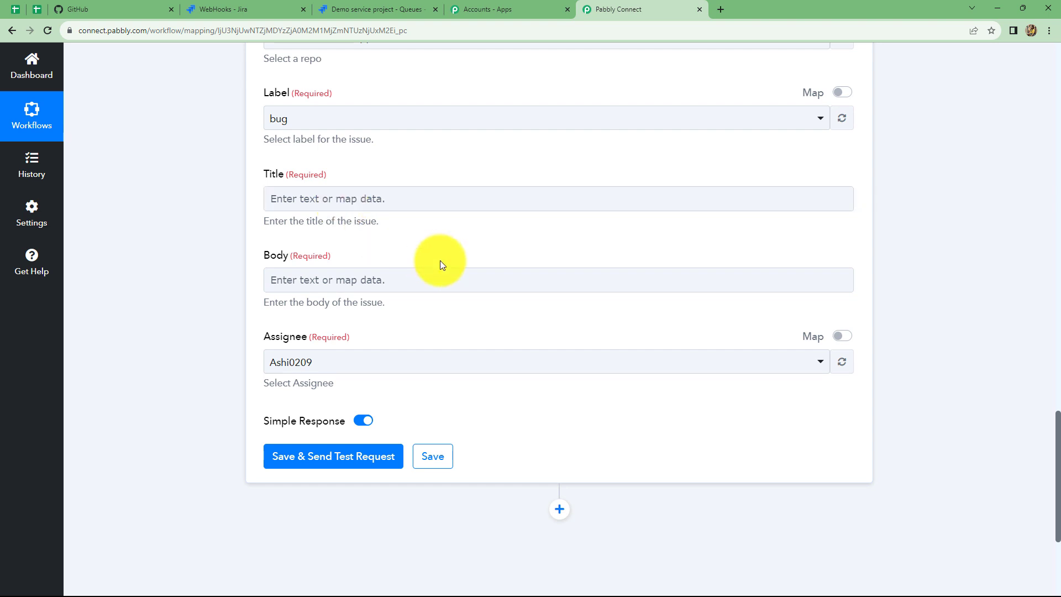
pyautogui.scroll(10, 435, 260)
pyautogui.scroll(6, 434, 264)
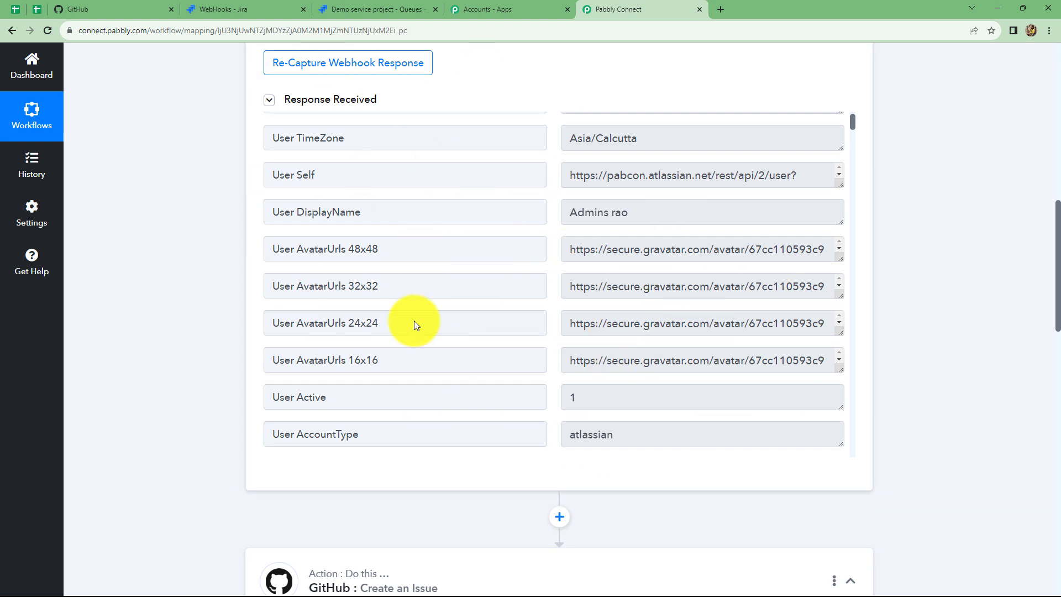
pyautogui.scroll(-4, 913, 300)
pyautogui.scroll(-12, 913, 300)
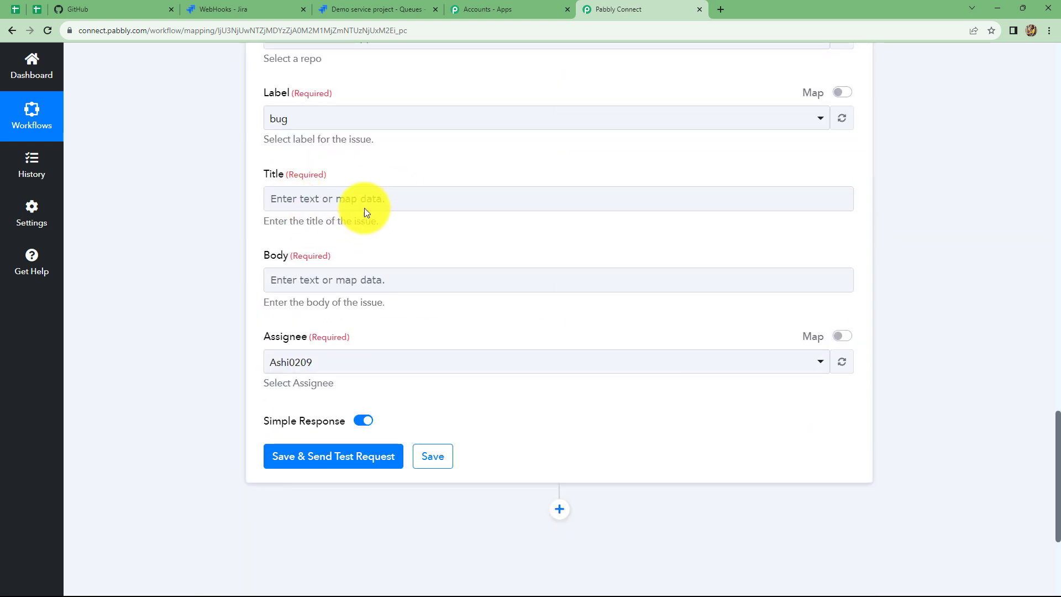
pyautogui.click(360, 204)
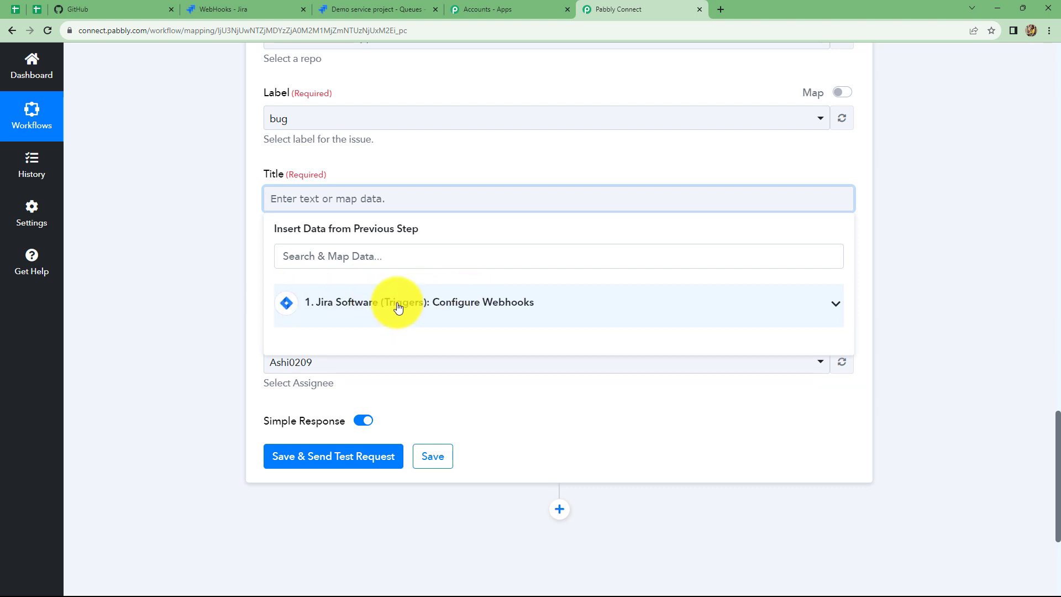
pyautogui.click(356, 304)
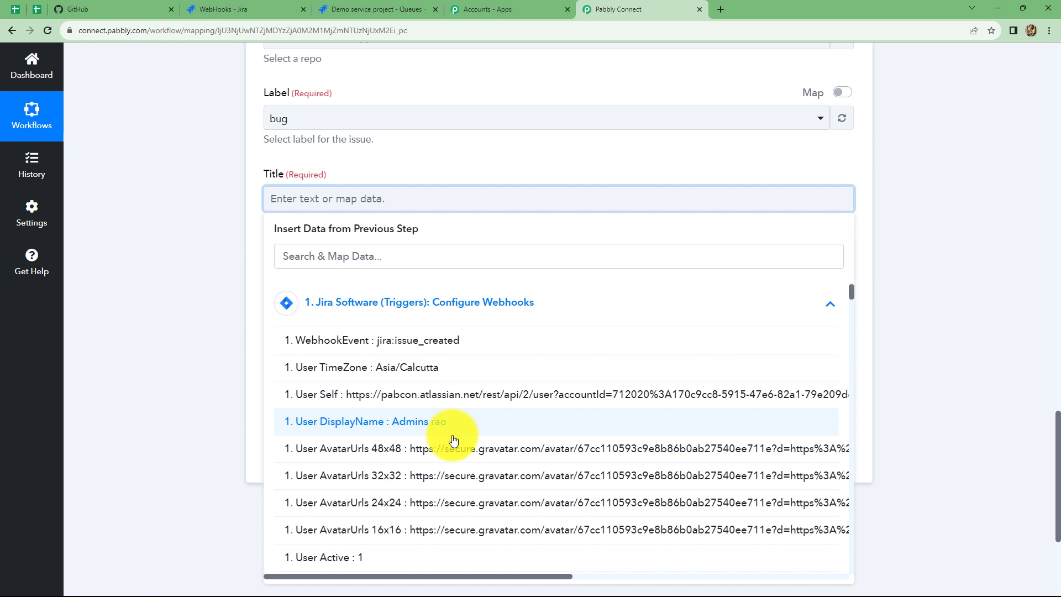
pyautogui.scroll(-1, 408, 442)
pyautogui.scroll(-5, 408, 443)
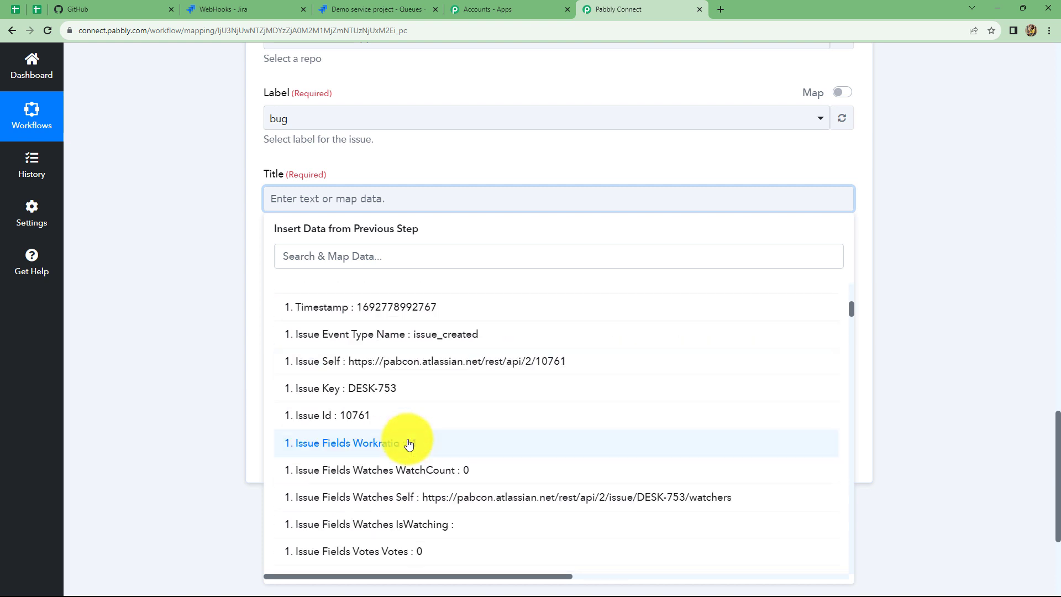
pyautogui.scroll(6, 407, 443)
pyautogui.scroll(-3, 407, 443)
pyautogui.scroll(-1, 408, 443)
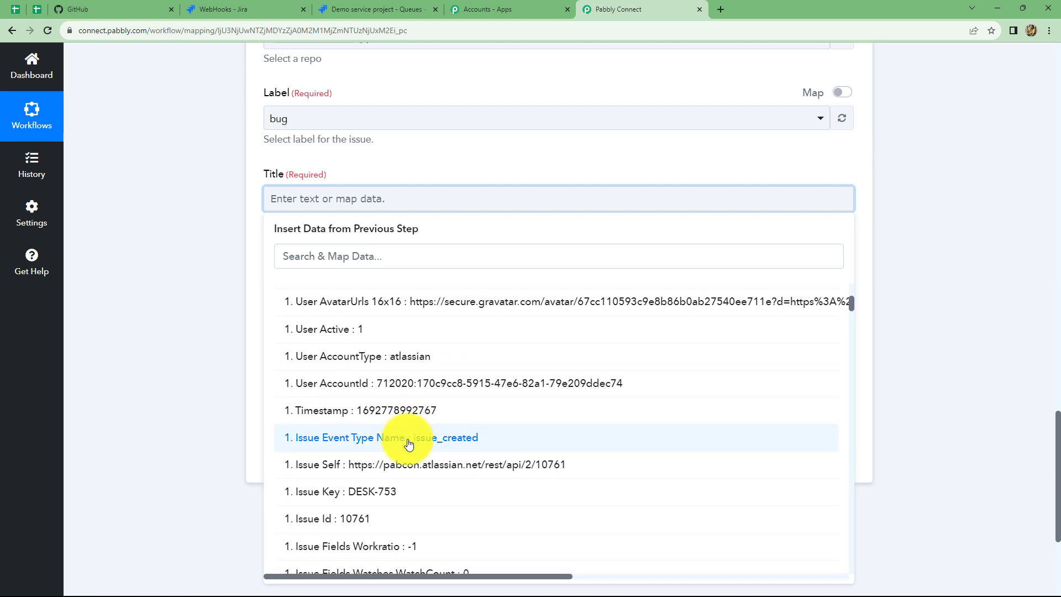
pyautogui.scroll(-5, 408, 442)
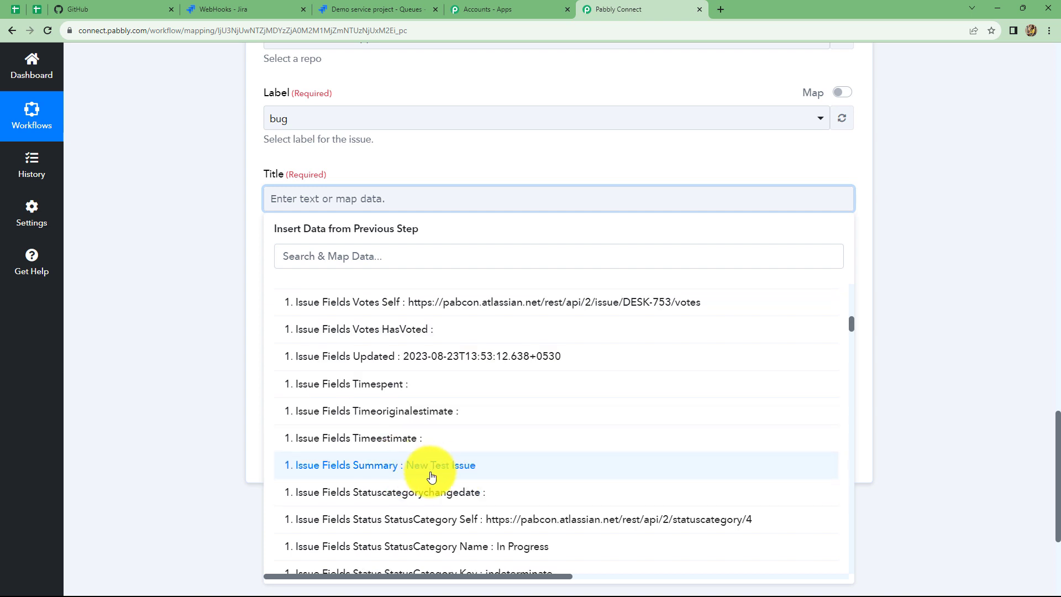
pyautogui.click(447, 466)
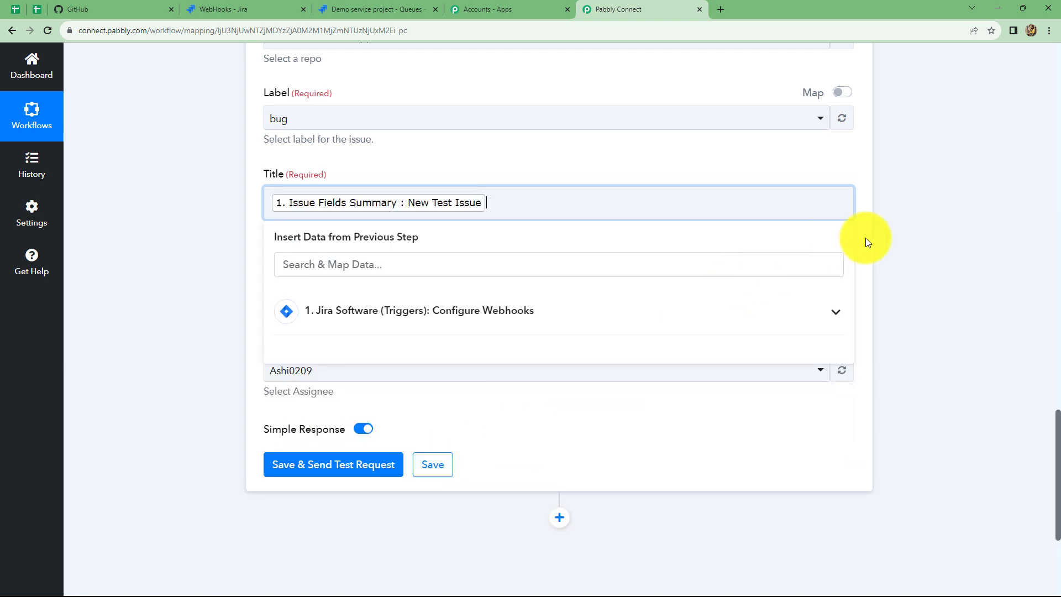
# Step: Map the GitHub issue's Body to the Jira trigger's Issue Fields Description value
pyautogui.click(384, 230)
pyautogui.scroll(-1, 374, 289)
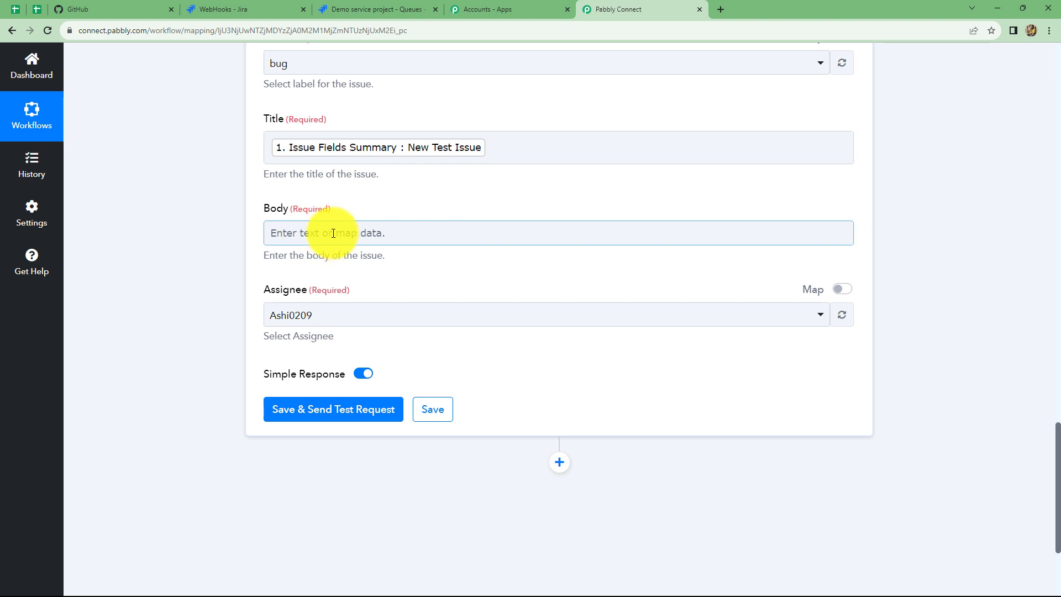
pyautogui.click(279, 232)
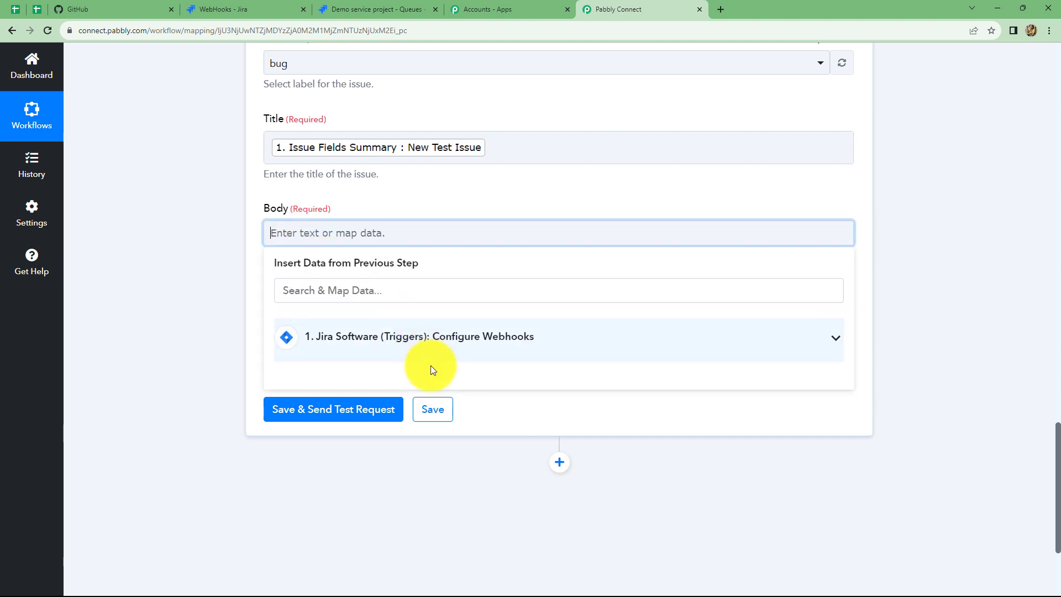
pyautogui.click(419, 336)
pyautogui.scroll(-5, 500, 465)
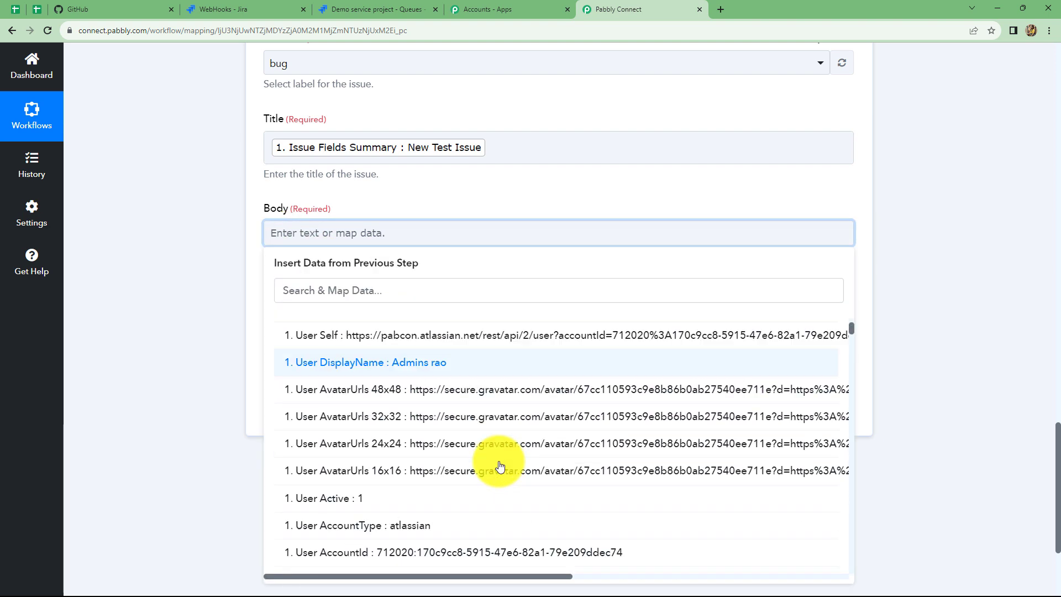
pyautogui.scroll(-10, 500, 466)
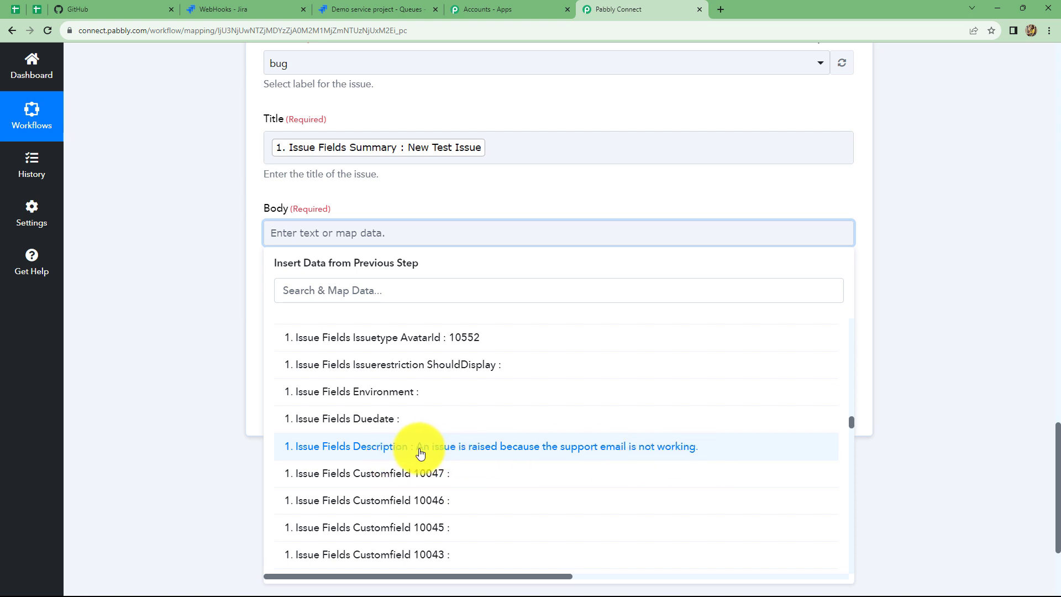
pyautogui.click(639, 447)
pyautogui.click(959, 331)
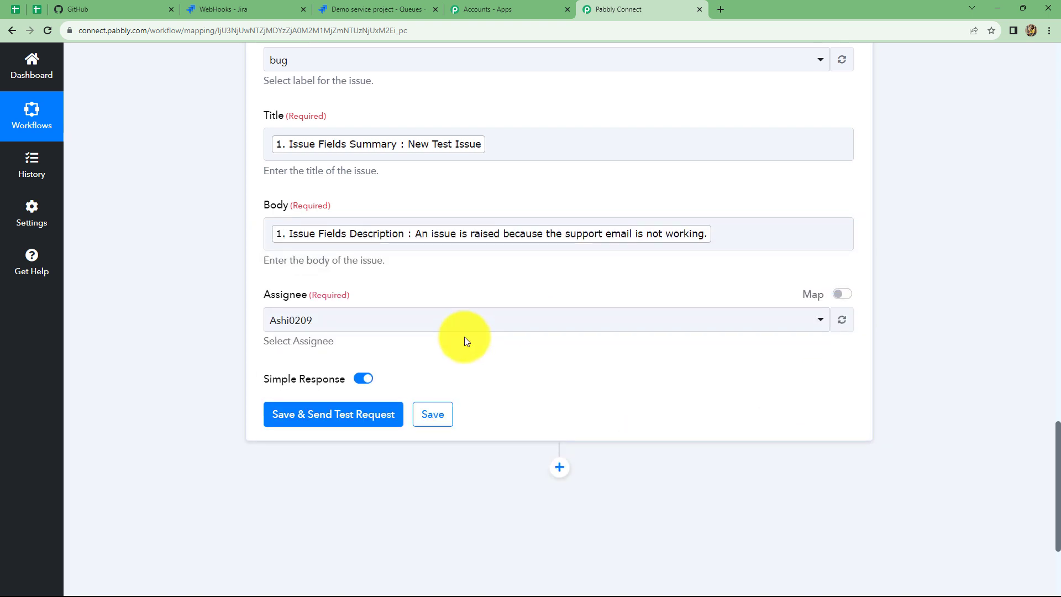
# Step: Review the Assignee options, keep the selected assignee, and save the GitHub action with a test request
pyautogui.scroll(-1, 464, 337)
pyautogui.click(358, 277)
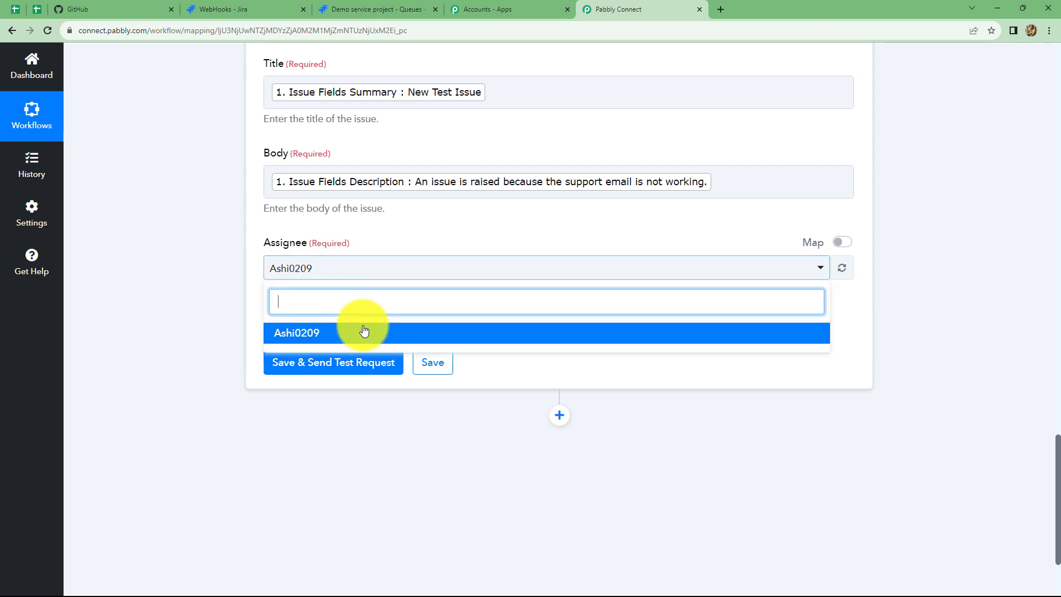
pyautogui.click(324, 426)
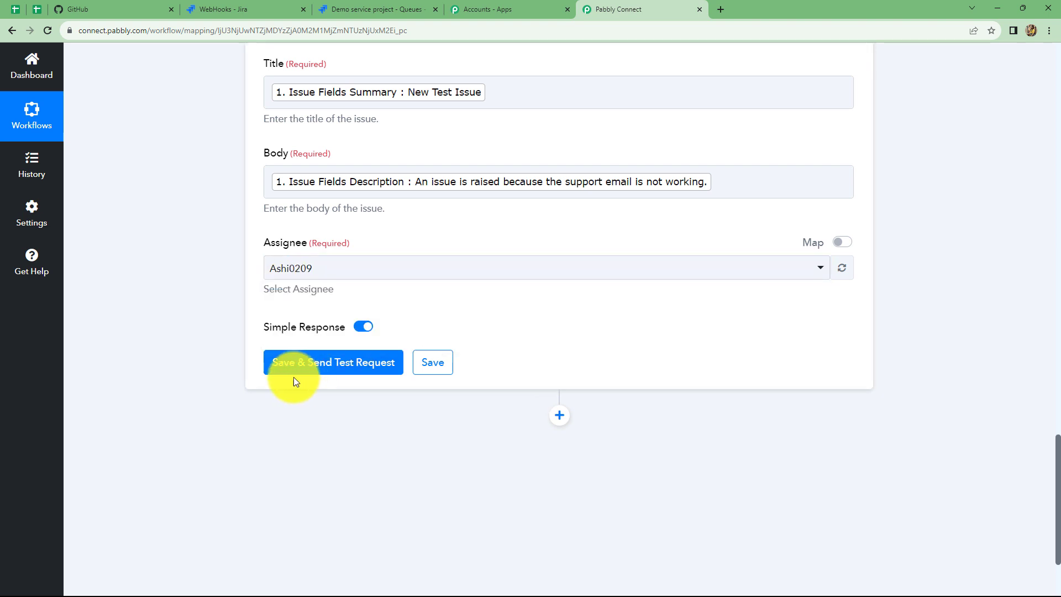
pyautogui.click(317, 363)
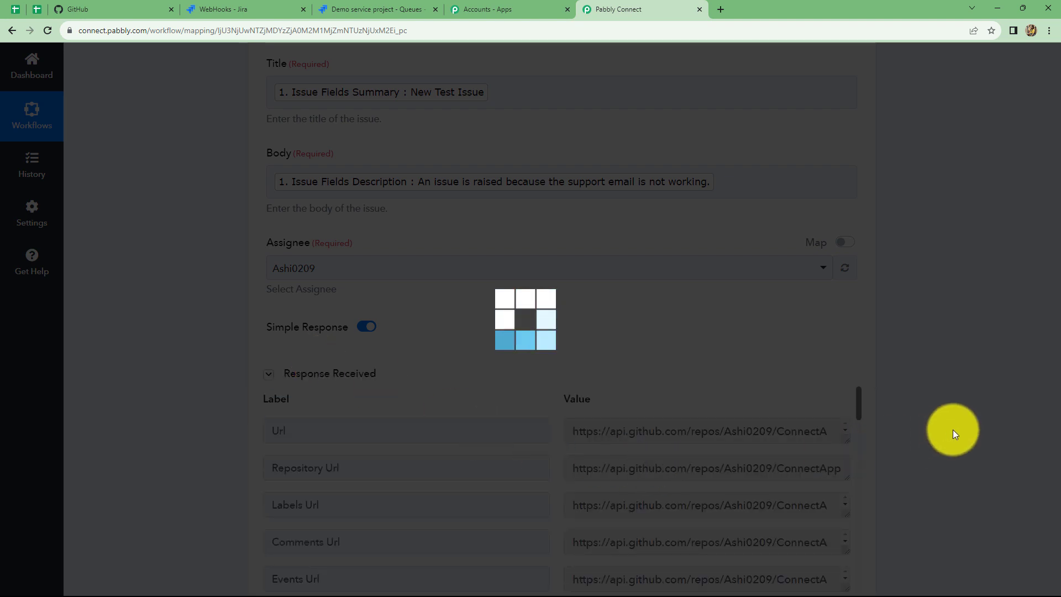
# Step: Examine the response received from GitHub, including the Id of the created issue
pyautogui.scroll(-5, 924, 421)
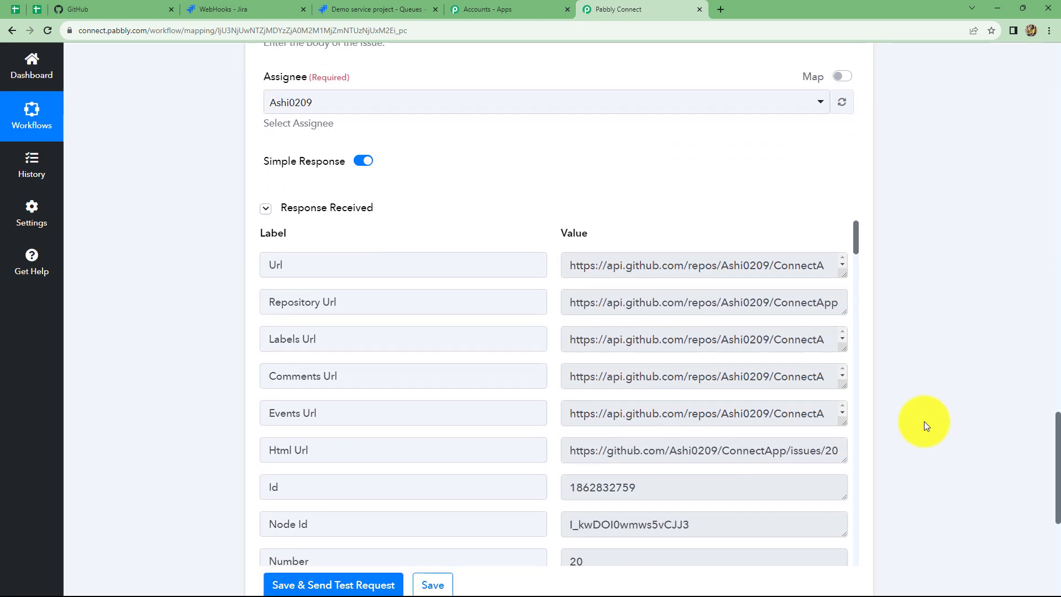
pyautogui.click(636, 379)
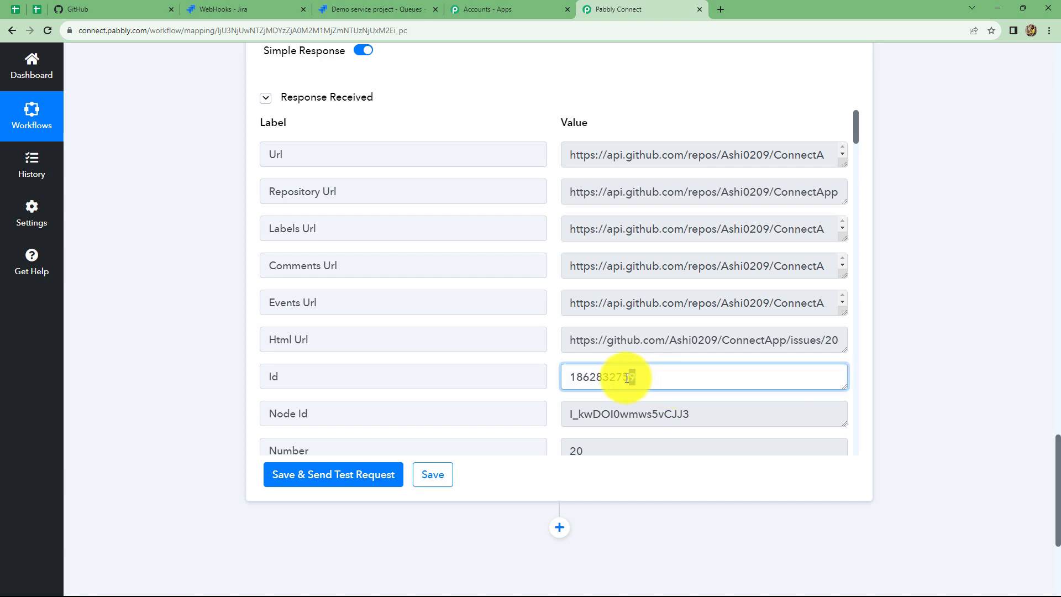
pyautogui.moveTo(626, 378); pyautogui.dragTo(568, 379)
pyautogui.click(941, 370)
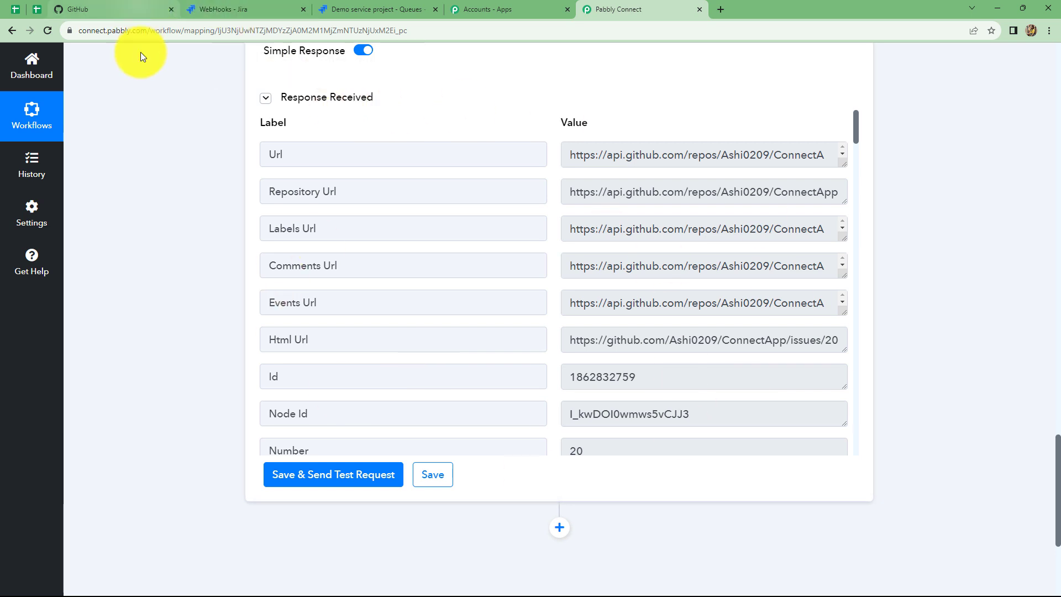
# Step: Switch to GitHub and open the ConnectApp repository's issues list to check for the test issue
pyautogui.click(137, 6)
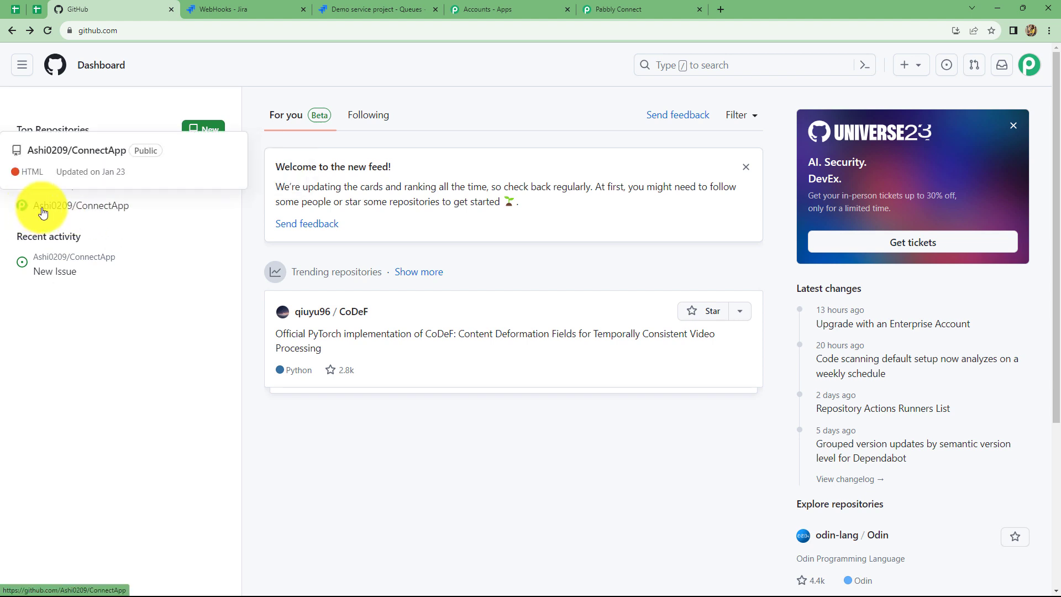
pyautogui.click(67, 209)
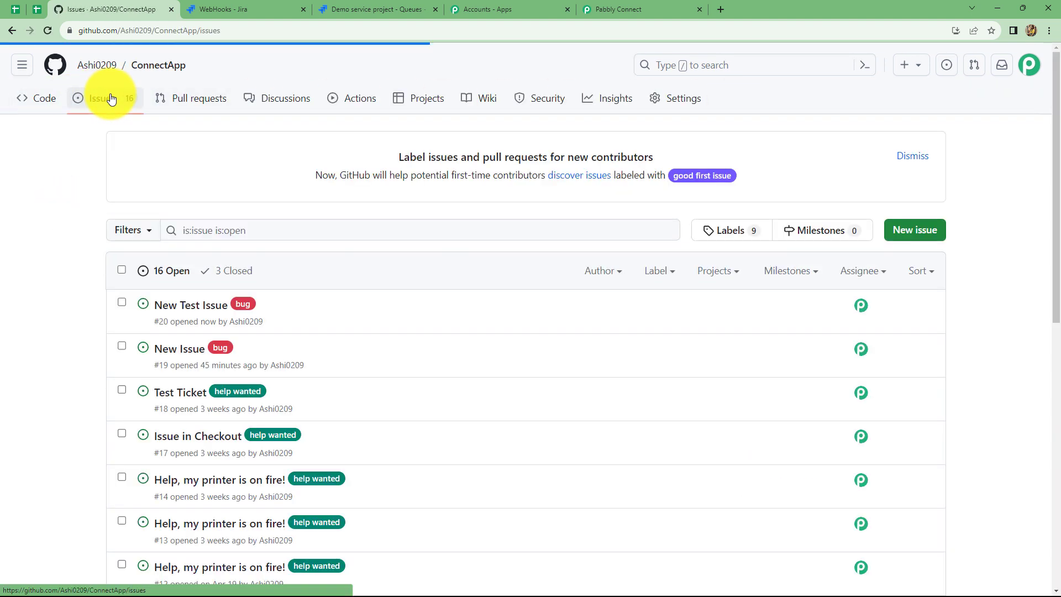
pyautogui.scroll(-2, 121, 221)
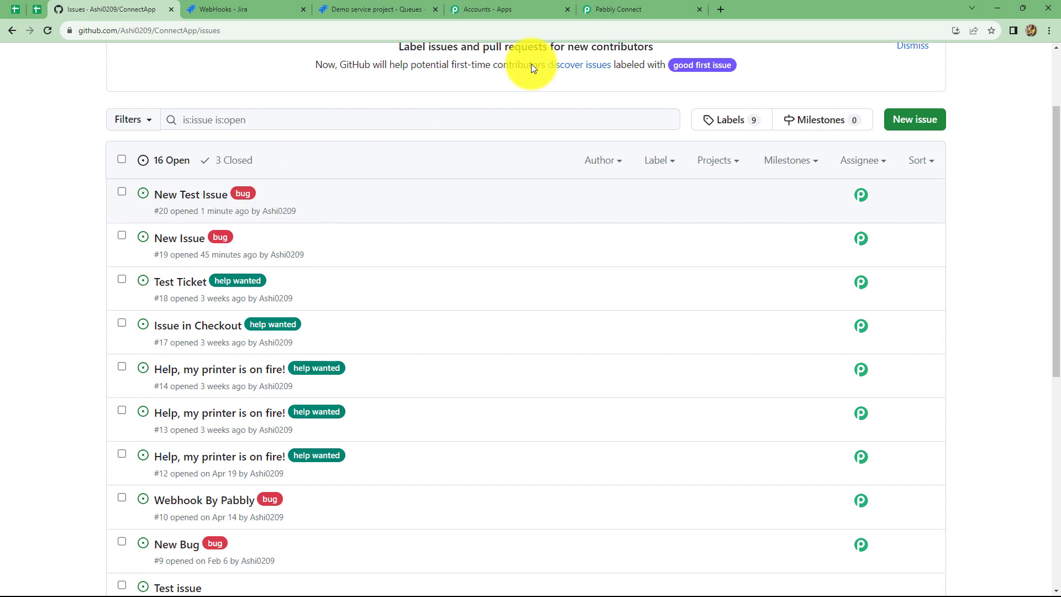
# Step: Switch back to Pabbly Connect and collapse the workflow's GitHub action step
pyautogui.click(620, 9)
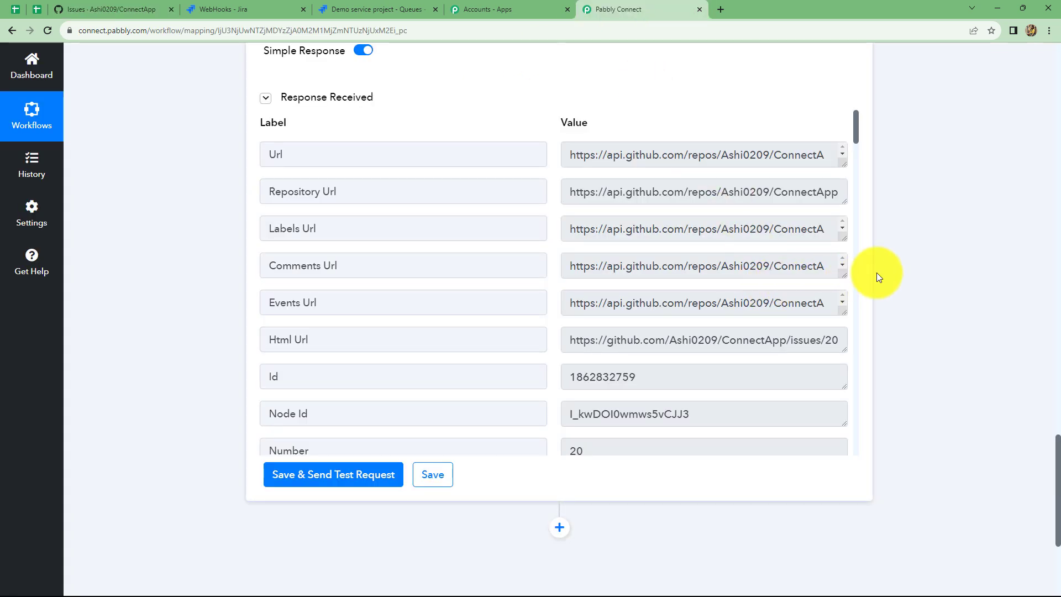
pyautogui.scroll(10, 879, 273)
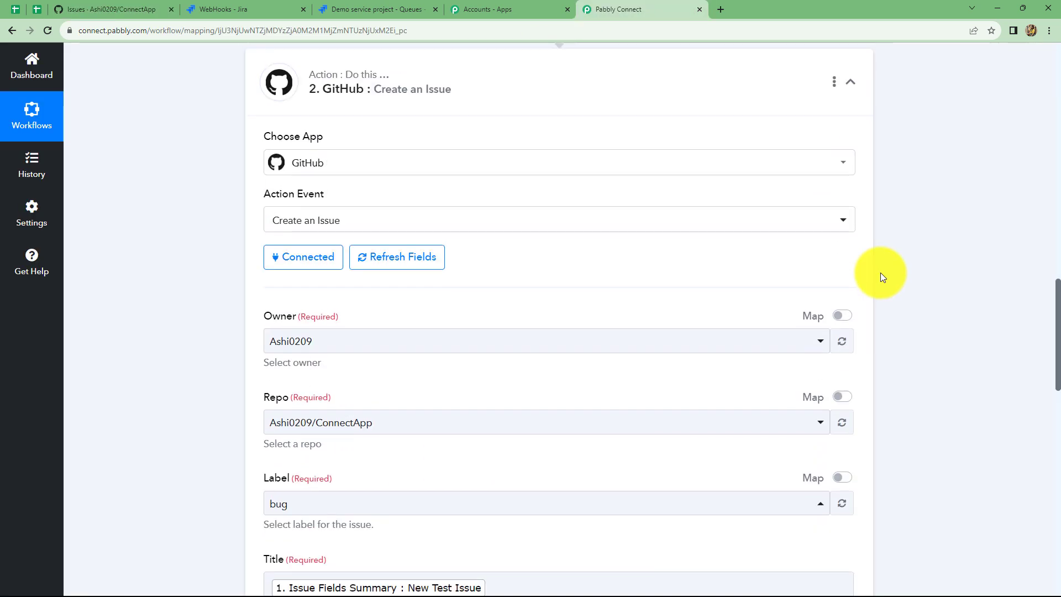
pyautogui.scroll(3, 880, 273)
pyautogui.click(851, 249)
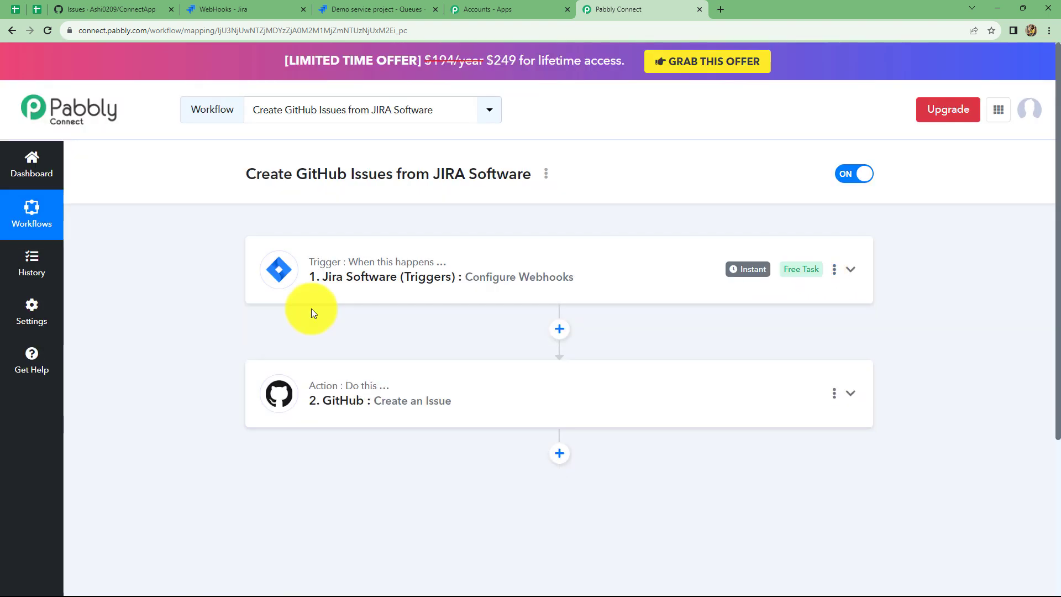